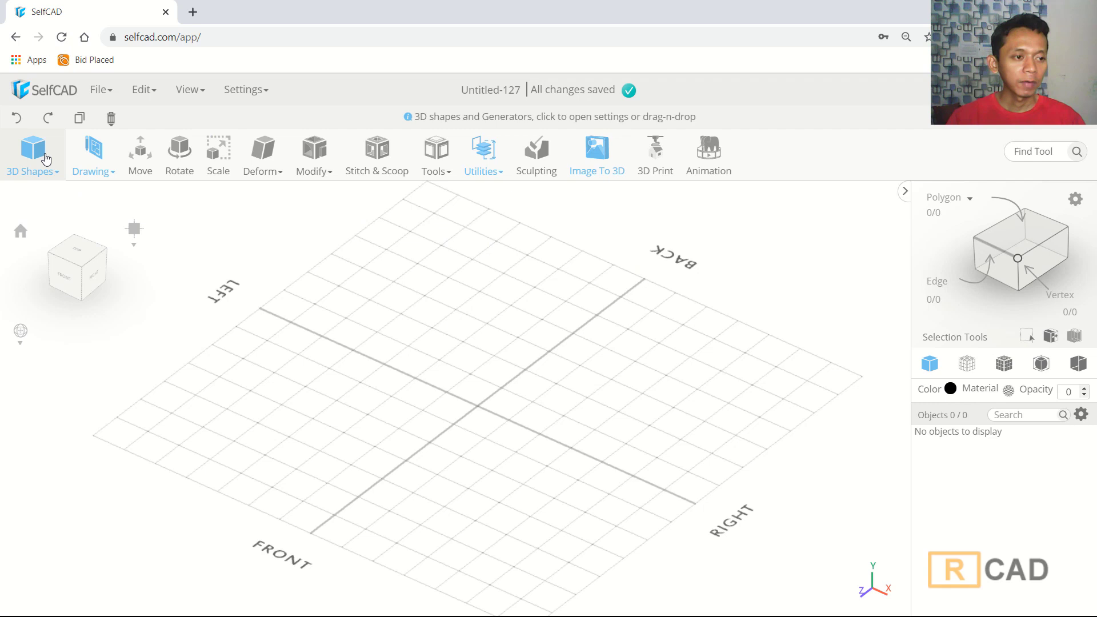
- Add a cylinder with height 120 and top and bottom radius 50
click(43, 158)
click(42, 257)
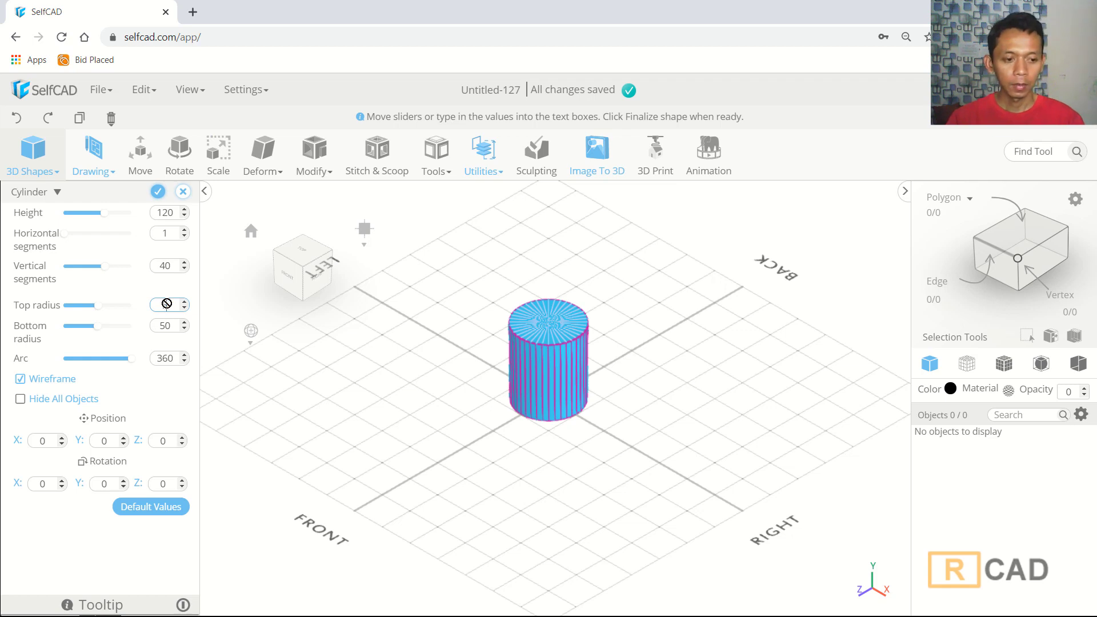
double_click(172, 324)
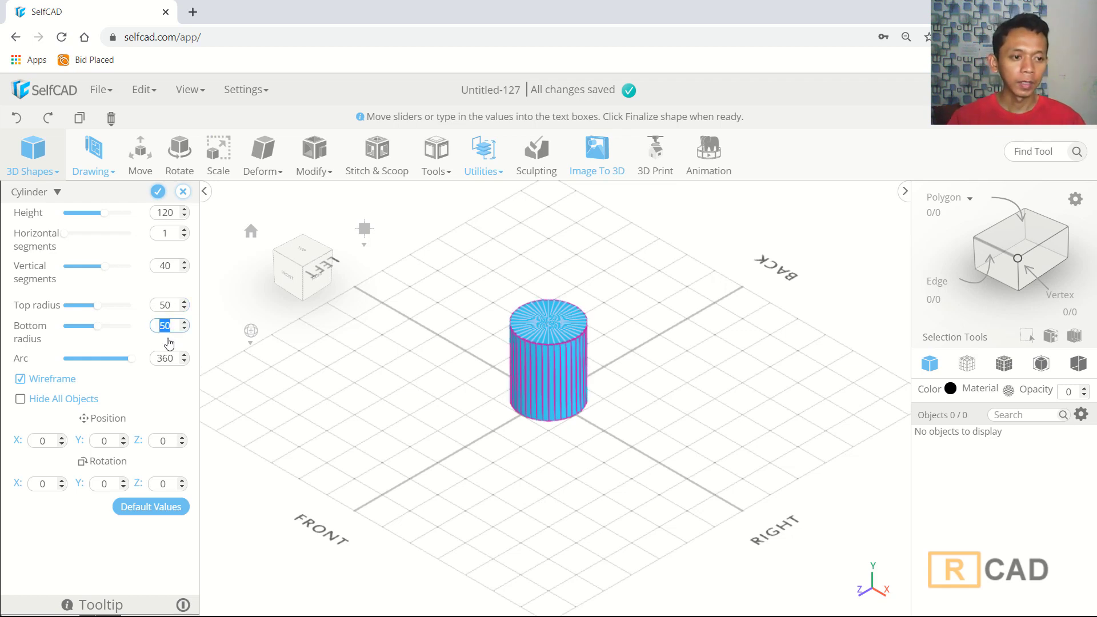
- Finalize the cylinder, then lower its top face to height 4 to form a thin disc
click(158, 191)
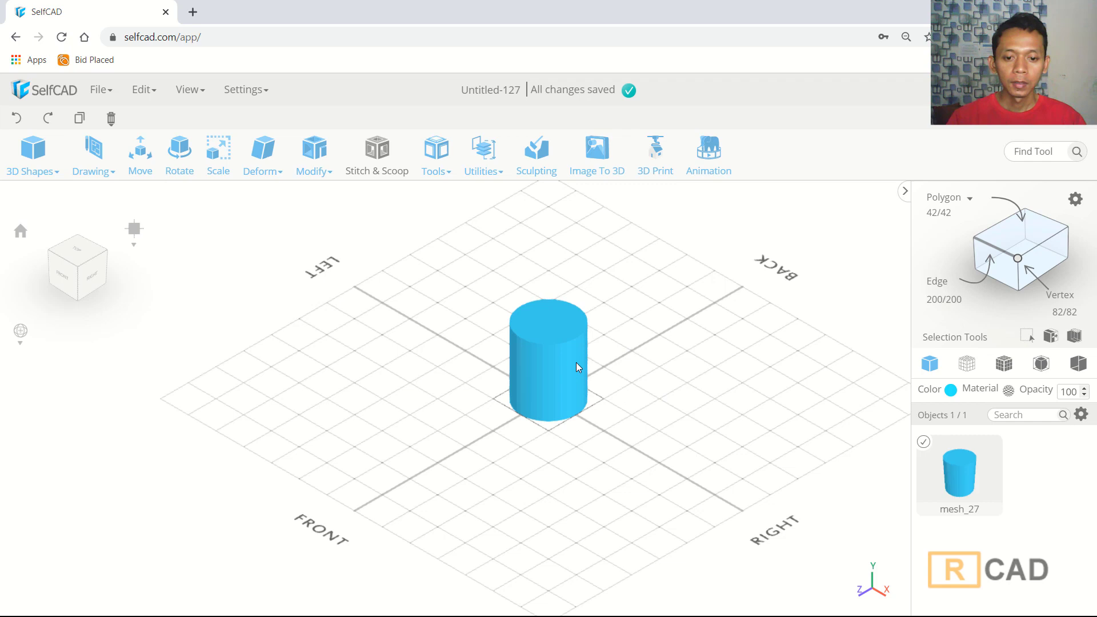
scroll(641, 333, up, 2)
scroll(642, 337, up, 1)
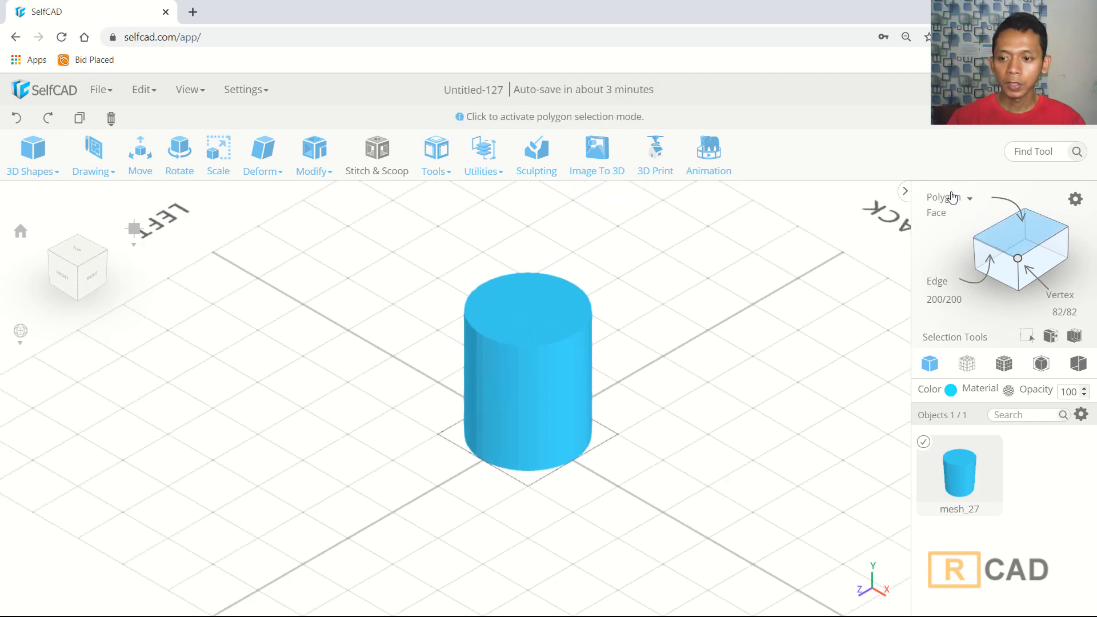
click(1013, 235)
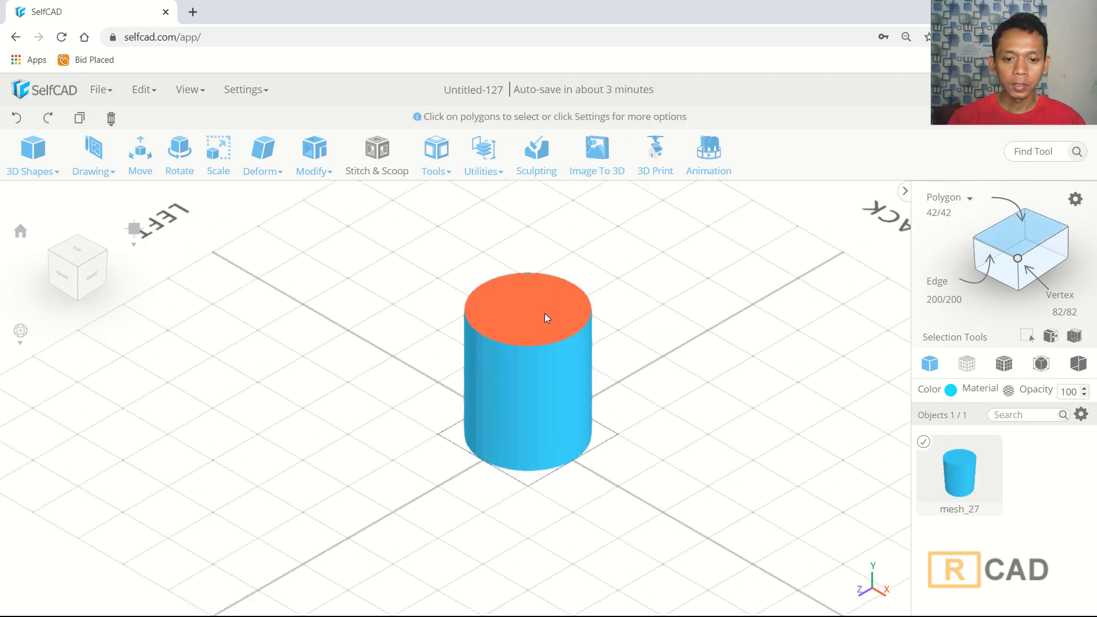
click(531, 322)
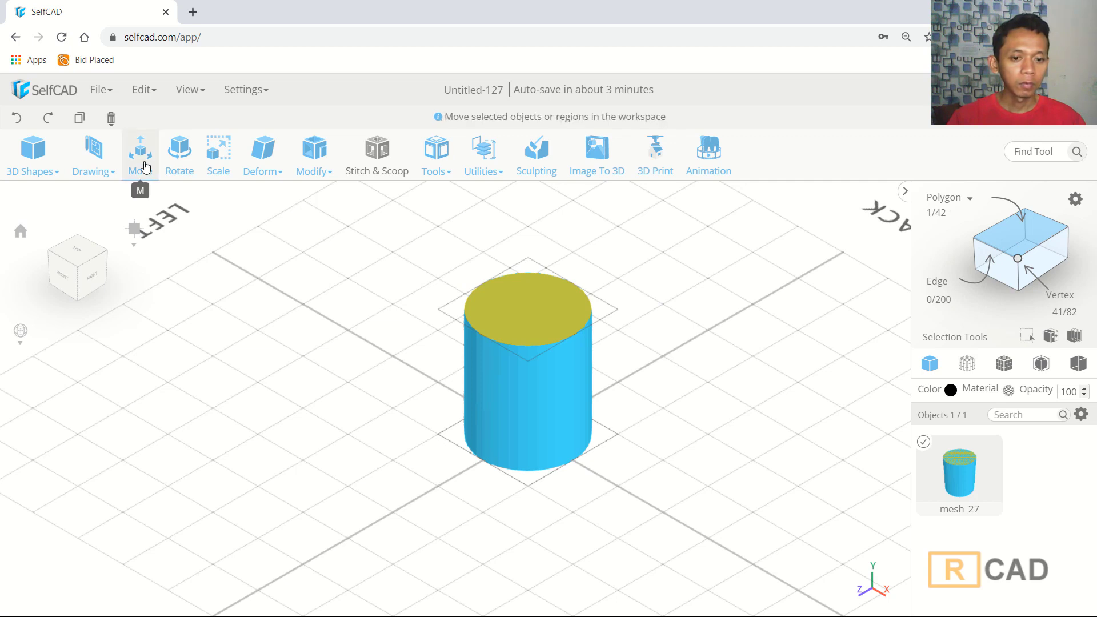
click(140, 158)
drag(527, 232, 528, 361)
mouse_move(528, 360)
right_down()
mouse_move(708, 389)
mouse_move(516, 439)
right_up()
scroll(516, 439, up, 3)
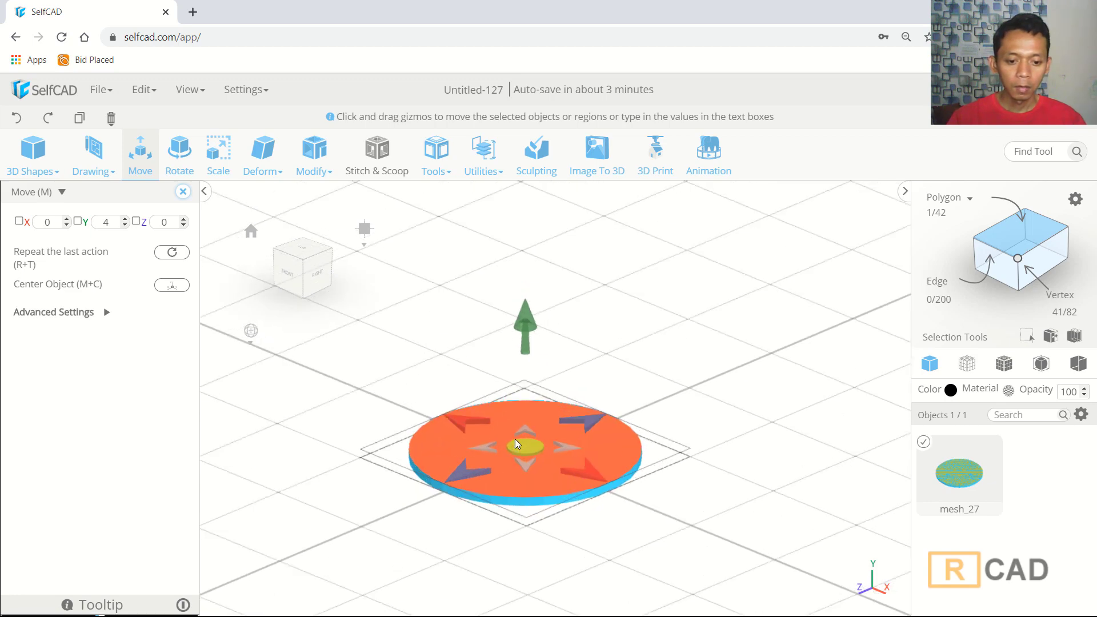
- Inset the disc's top face to a small centre circle of about 38
click(315, 154)
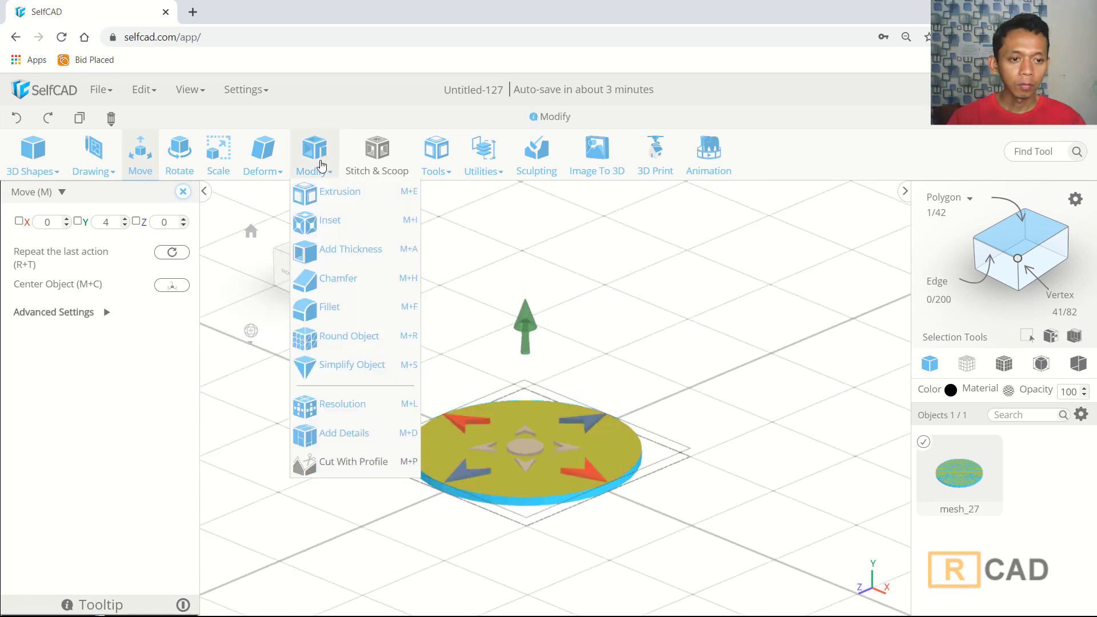
click(329, 221)
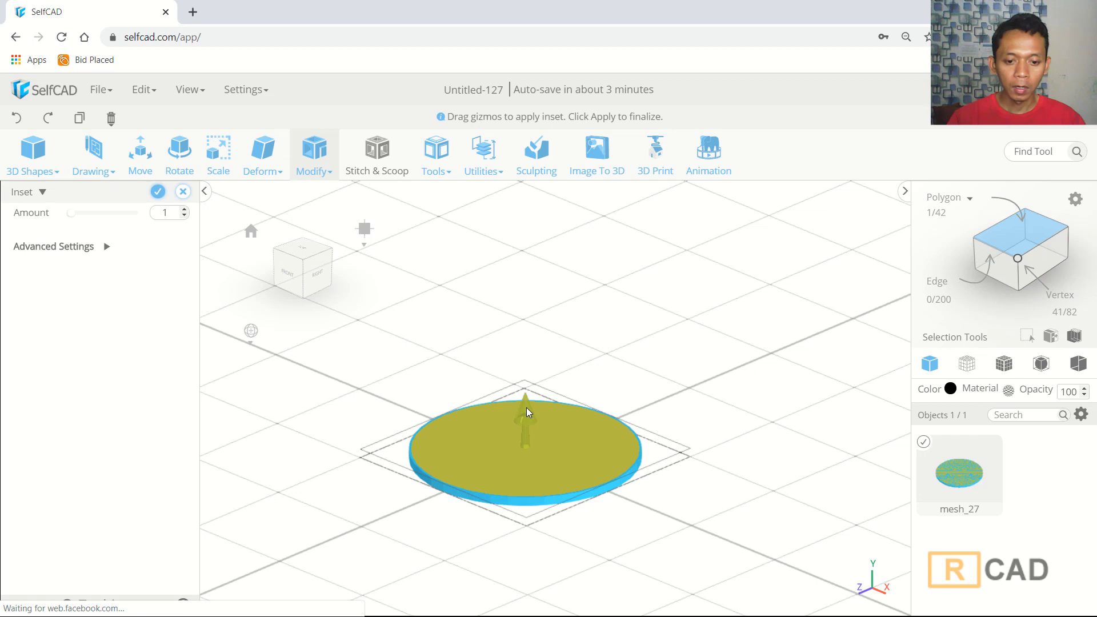
drag(527, 412, 557, 327)
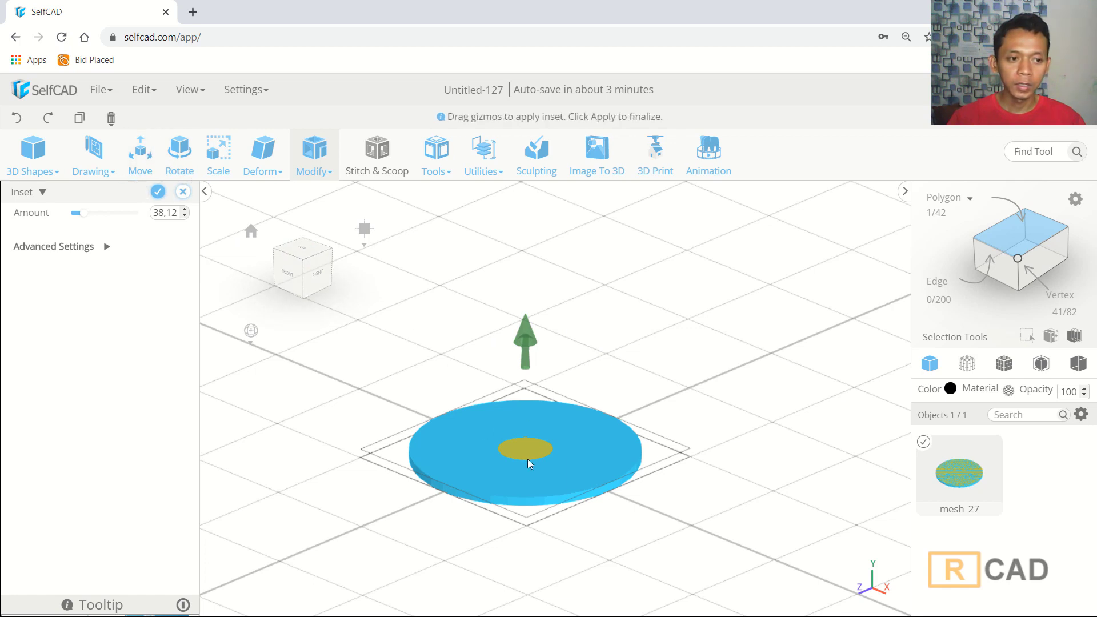
- Keep the inset and raise the centre circle to about 14
click(140, 152)
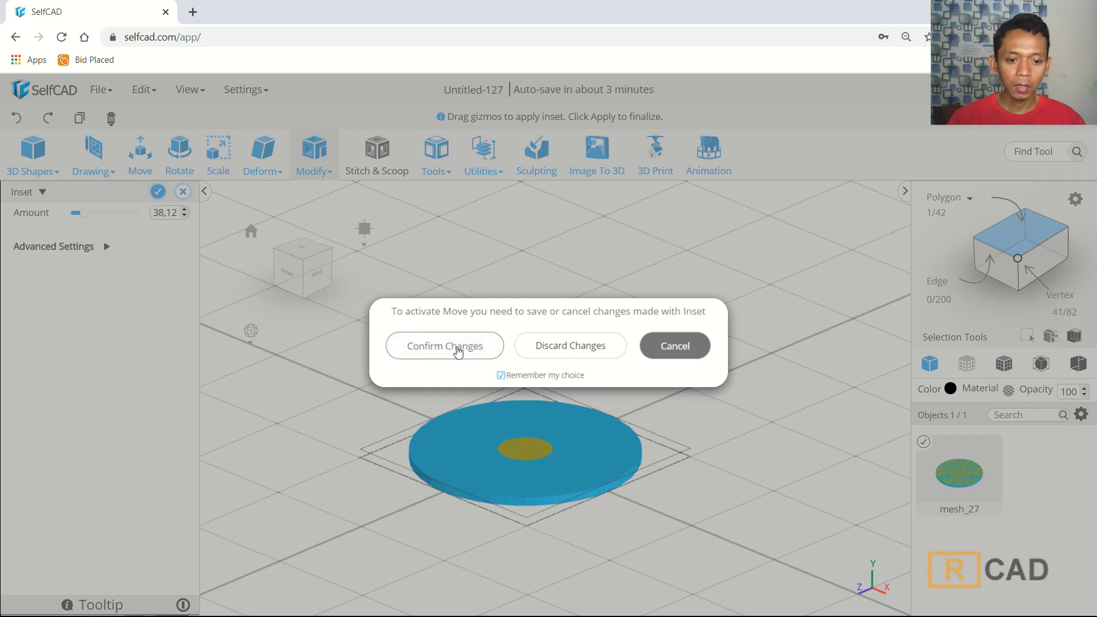
click(454, 348)
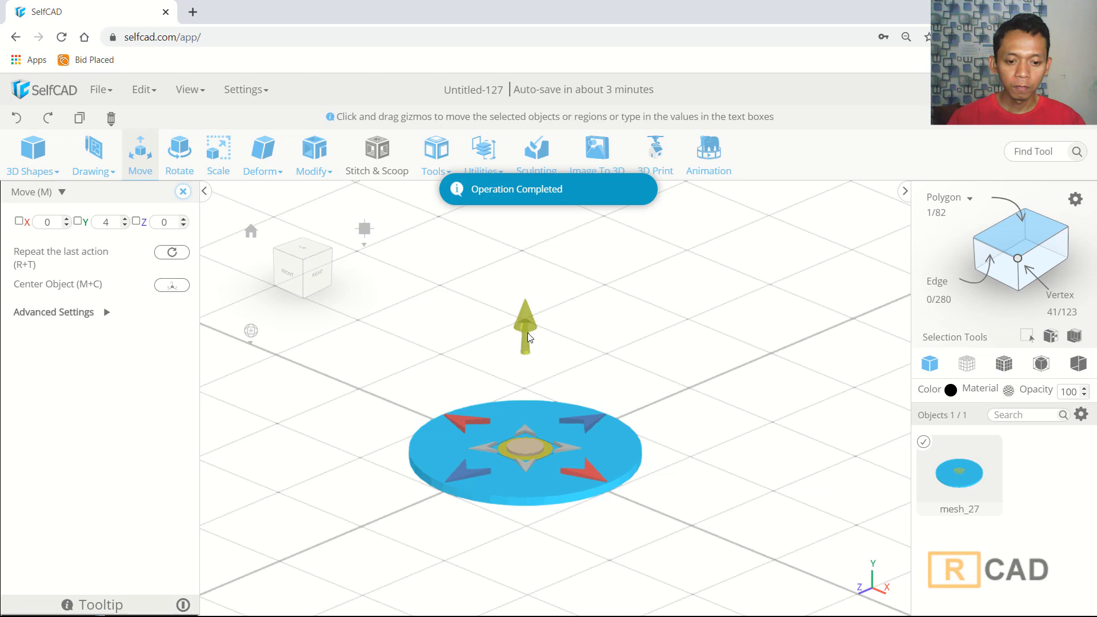
drag(527, 333, 529, 311)
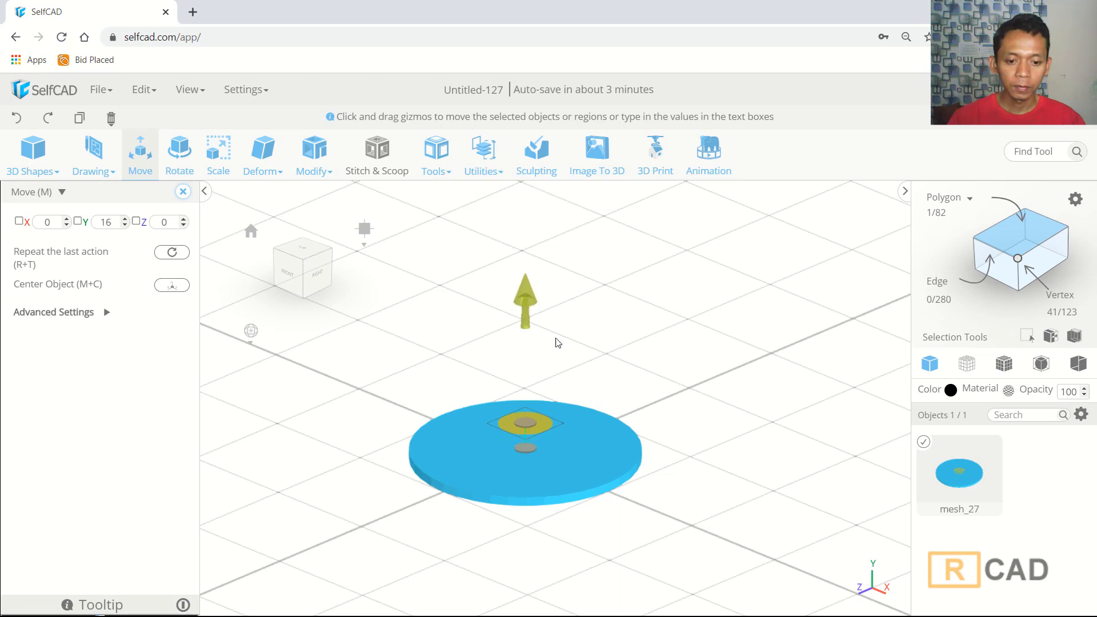
mouse_move(559, 343)
right_down()
mouse_move(632, 340)
mouse_move(559, 300)
right_up()
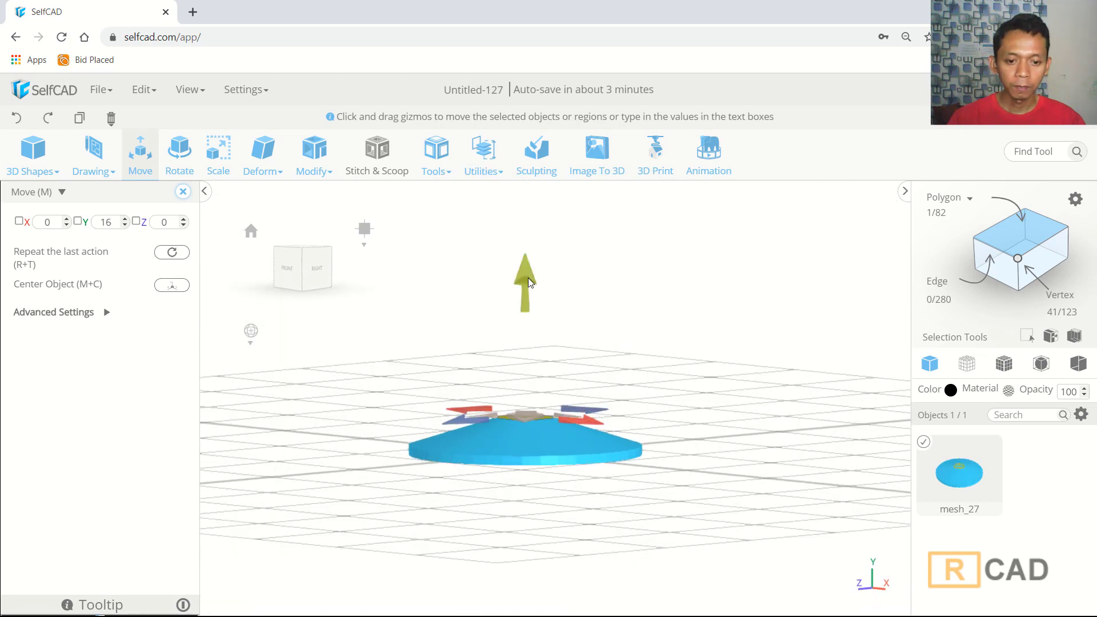
drag(528, 281, 528, 282)
right_drag(646, 331, 532, 257)
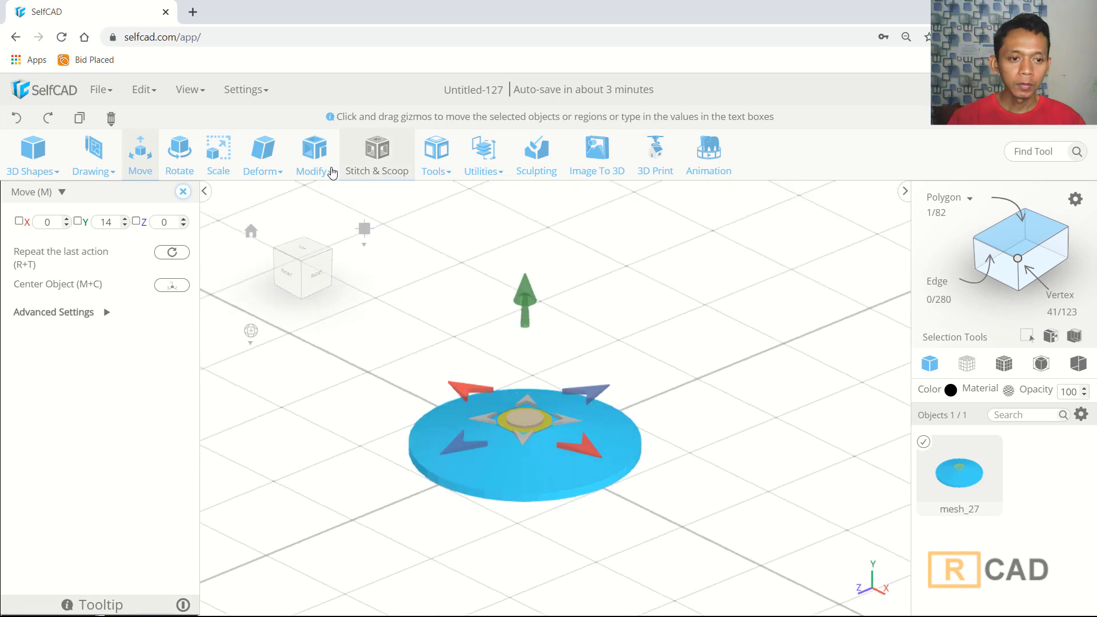
- Extrude the centre circle into a short stub of about 26
click(317, 164)
click(330, 190)
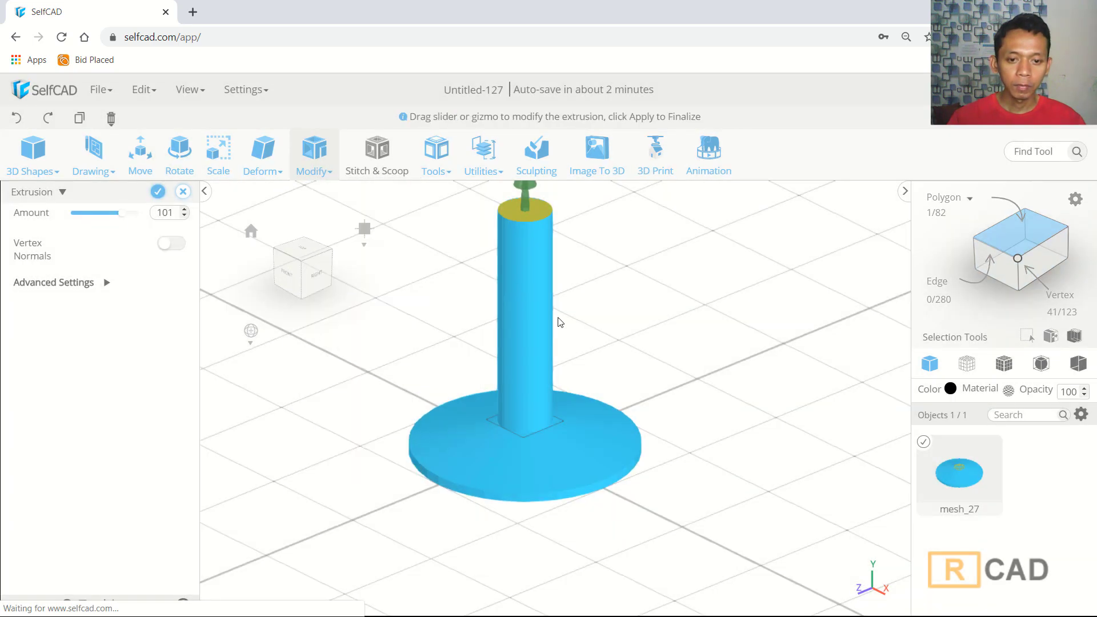
drag(527, 190, 547, 350)
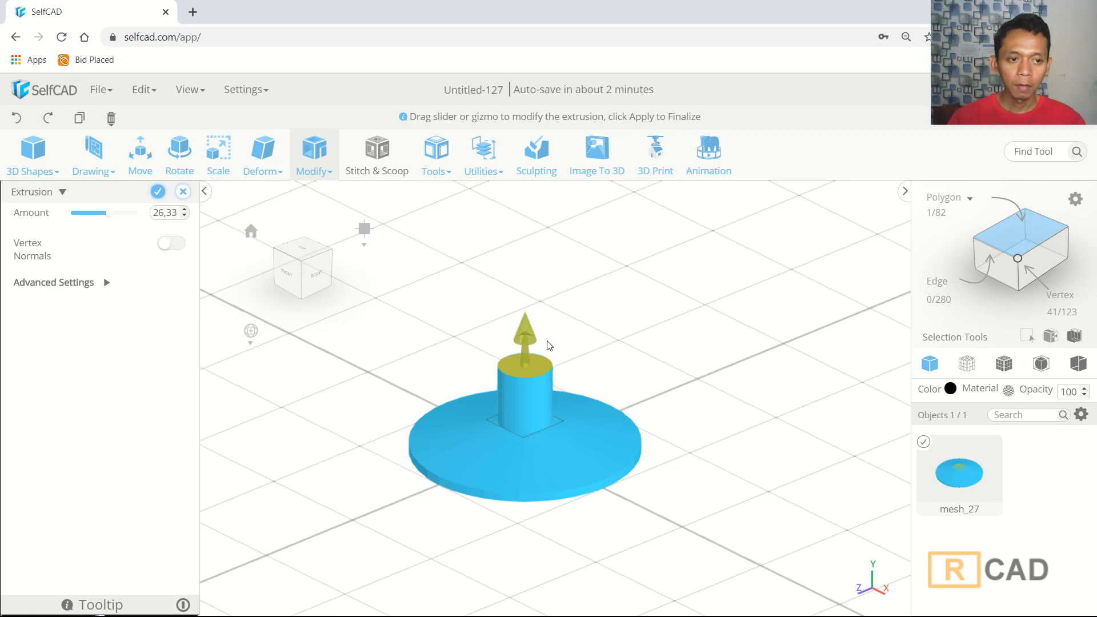
- Inset a smaller circle of about 4.7 on the stub's top and apply it
click(315, 159)
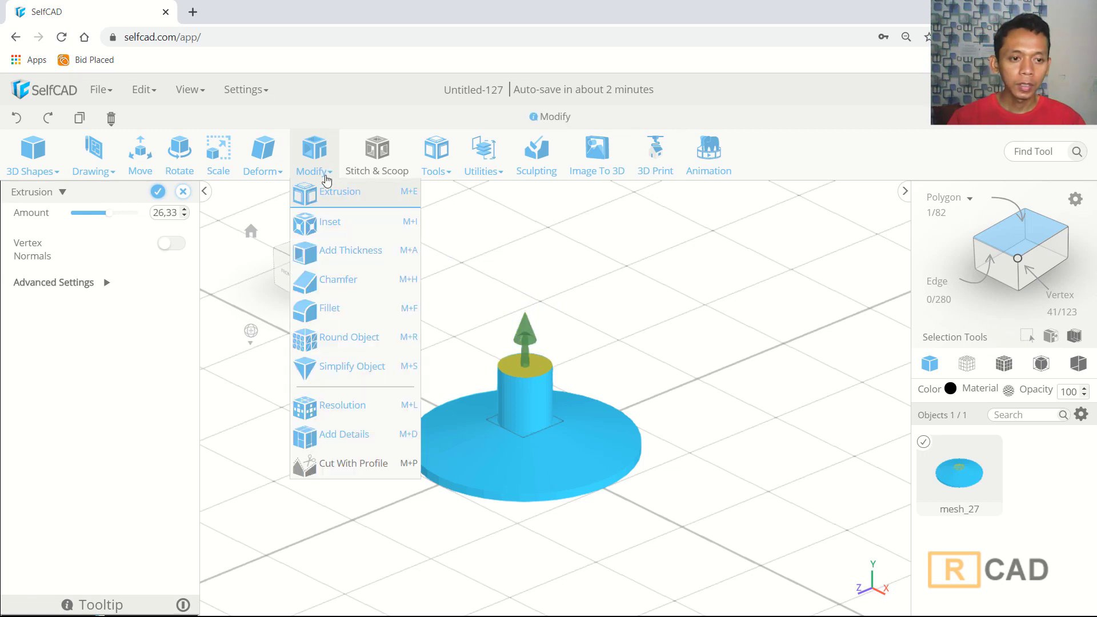
click(325, 223)
scroll(523, 339, up, 3)
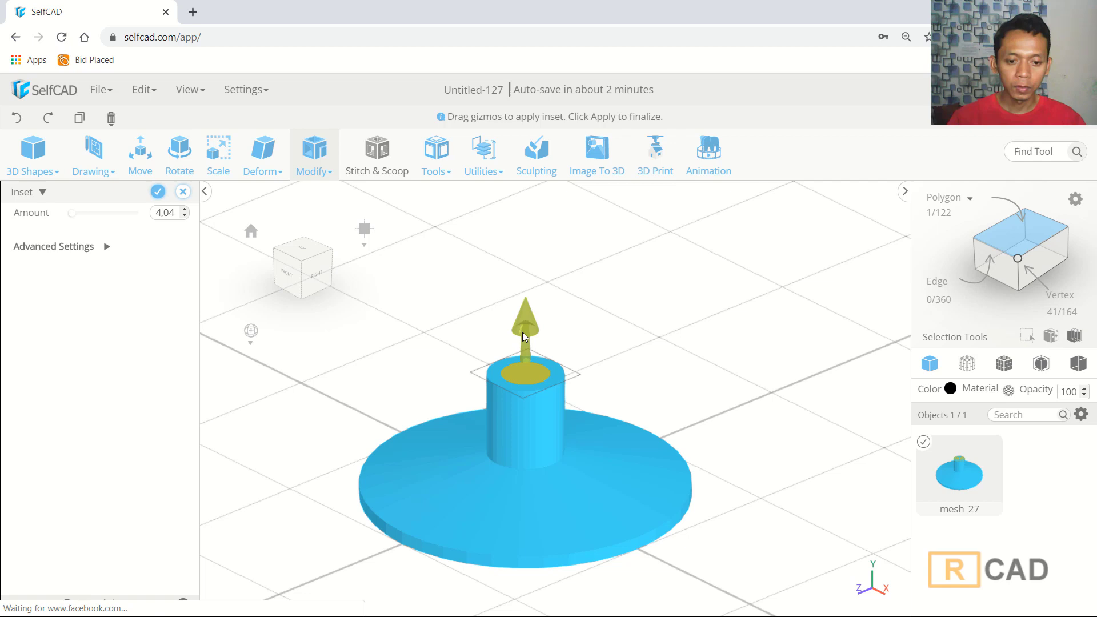
drag(523, 331, 524, 335)
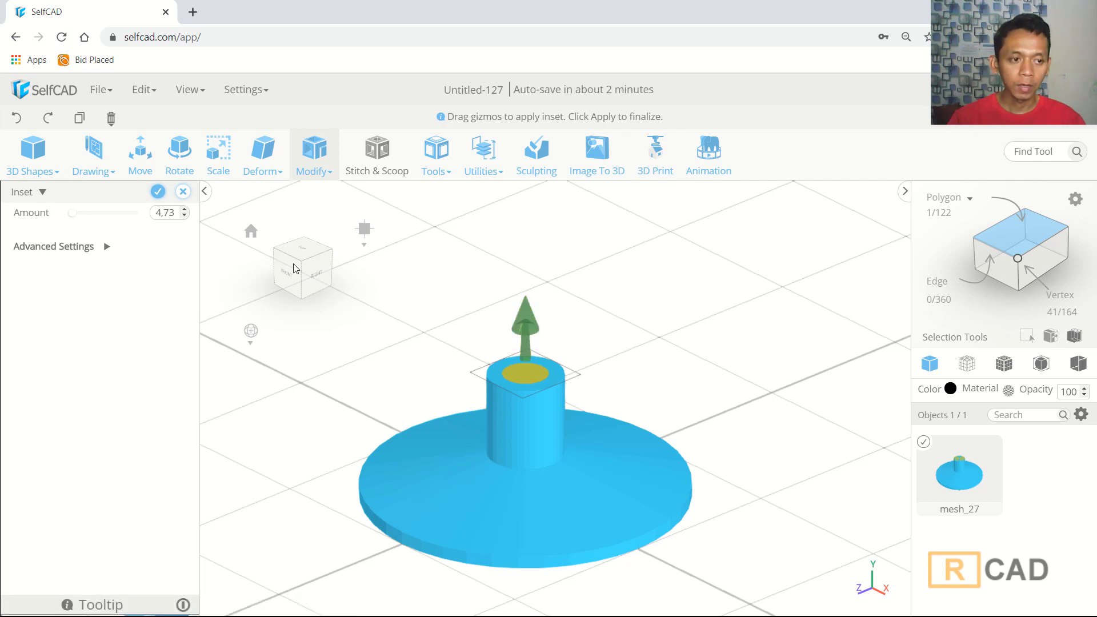
click(158, 191)
scroll(626, 339, down, 3)
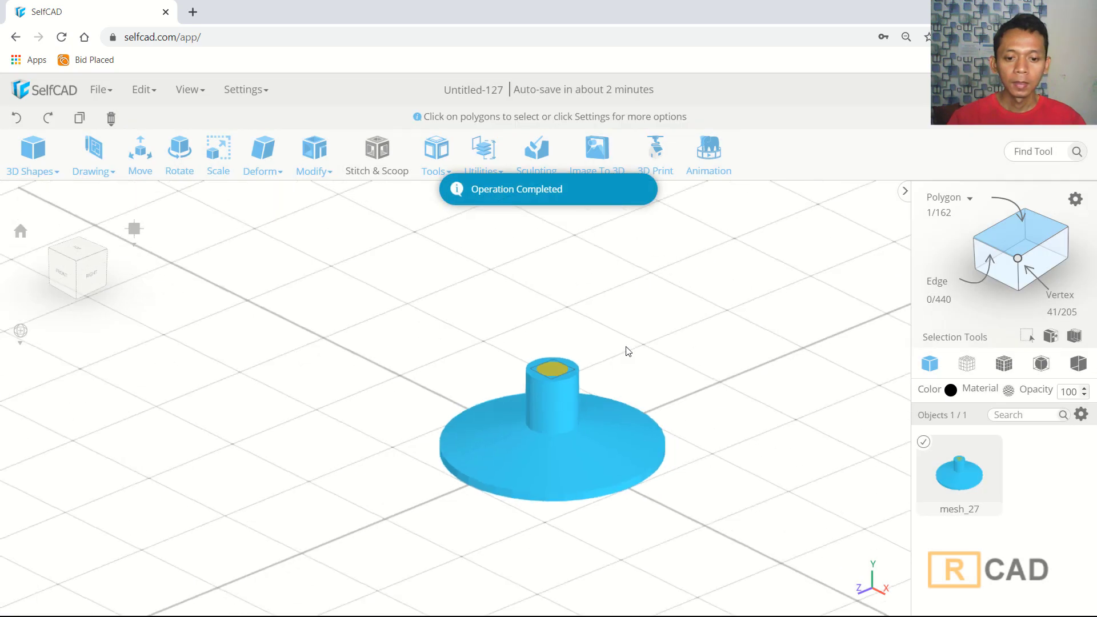
scroll(626, 338, down, 2)
- Extrude the stub's inset top face upward into a tall slender column
click(314, 153)
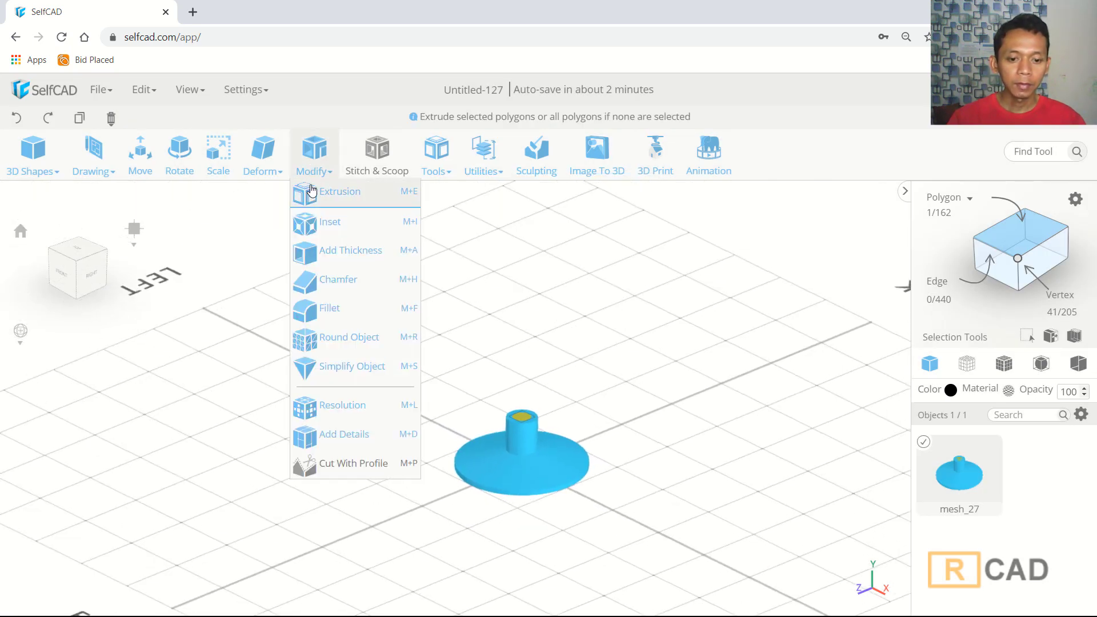
click(334, 192)
mouse_move(523, 275)
mouse_down()
mouse_move(523, 261)
mouse_move(521, 274)
mouse_up()
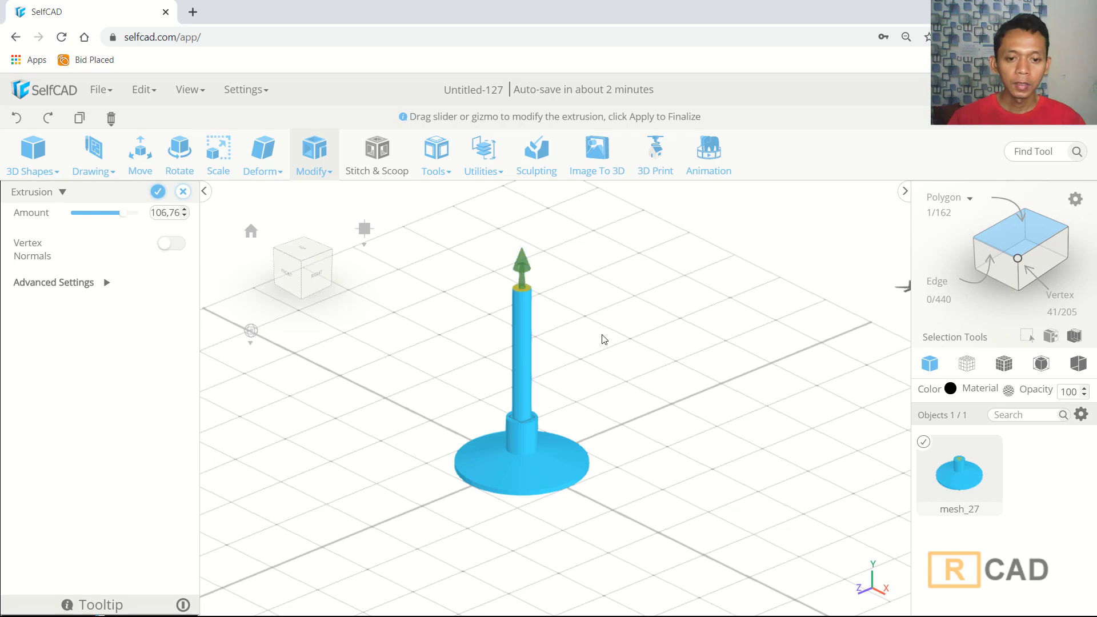
scroll(525, 278, up, 1)
scroll(529, 286, up, 2)
scroll(590, 294, down, 2)
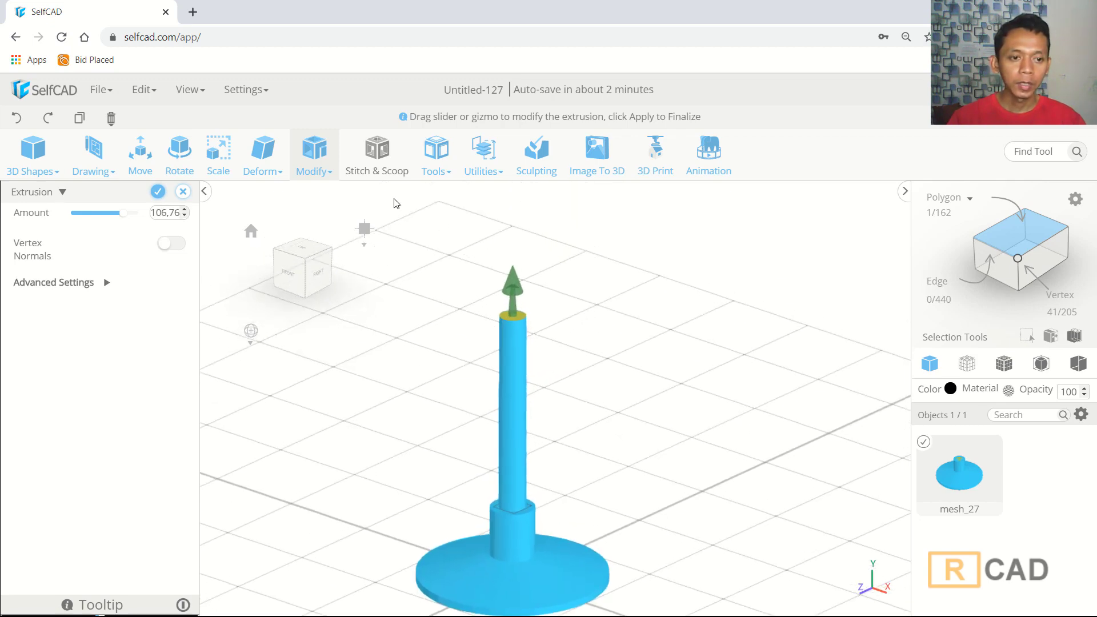
- Apply the column and extrude its top face into a short 5.86 step
click(319, 196)
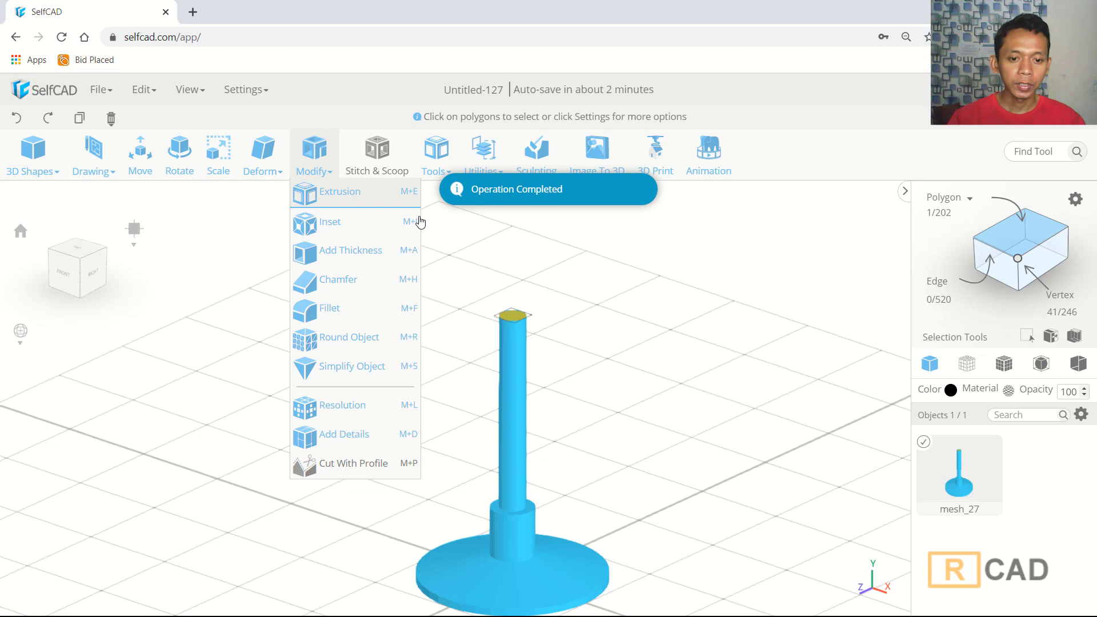
click(322, 196)
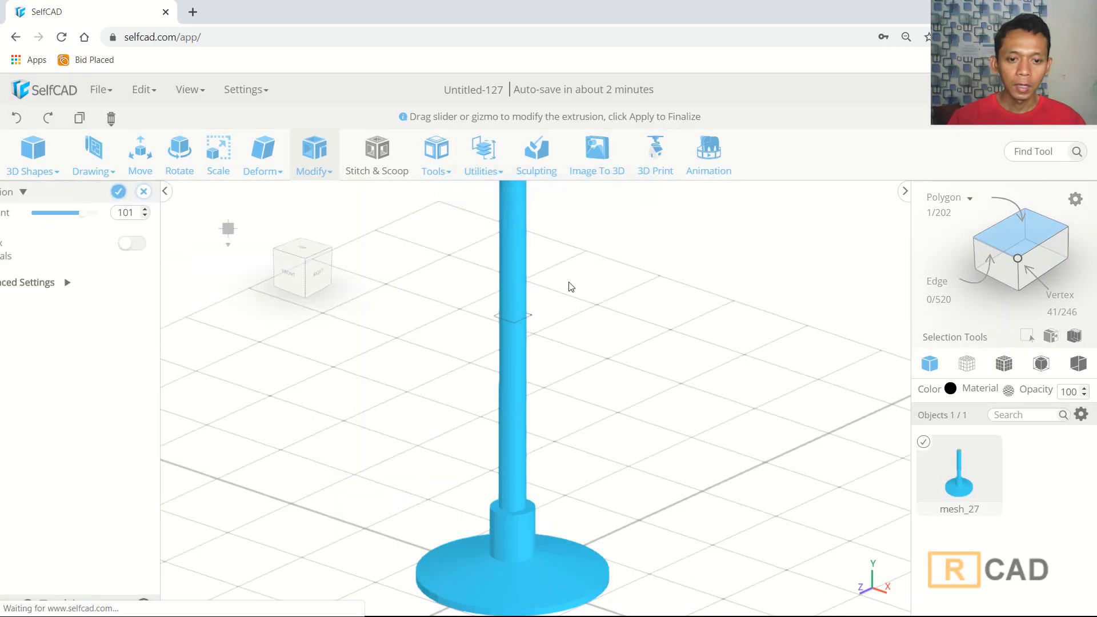
drag(525, 193, 531, 330)
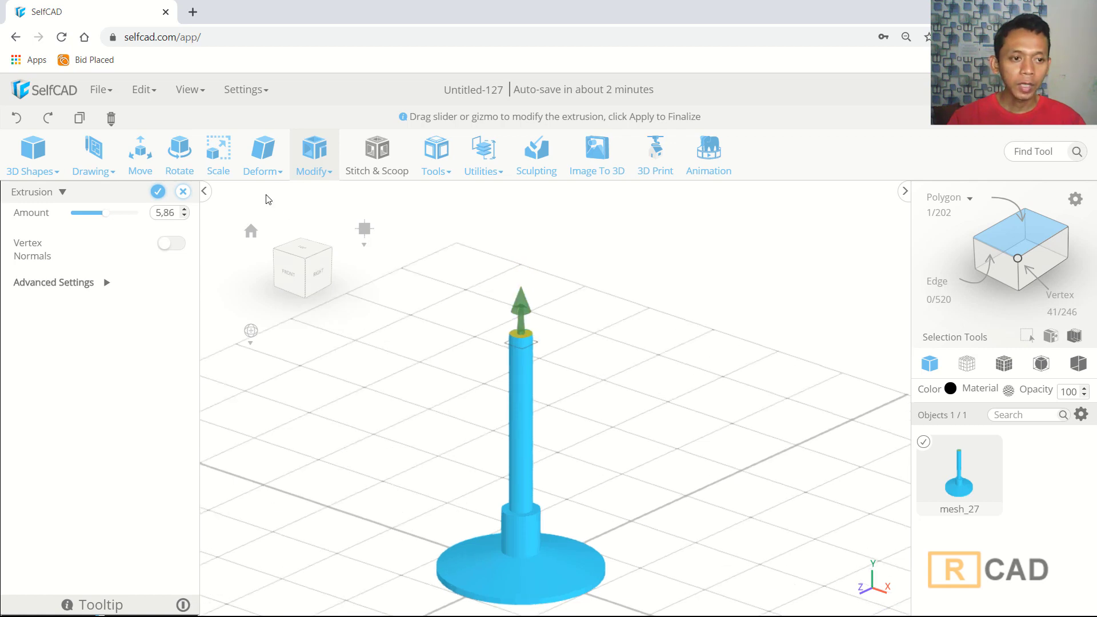
- Scale the column's top face up to widen it
key(s)
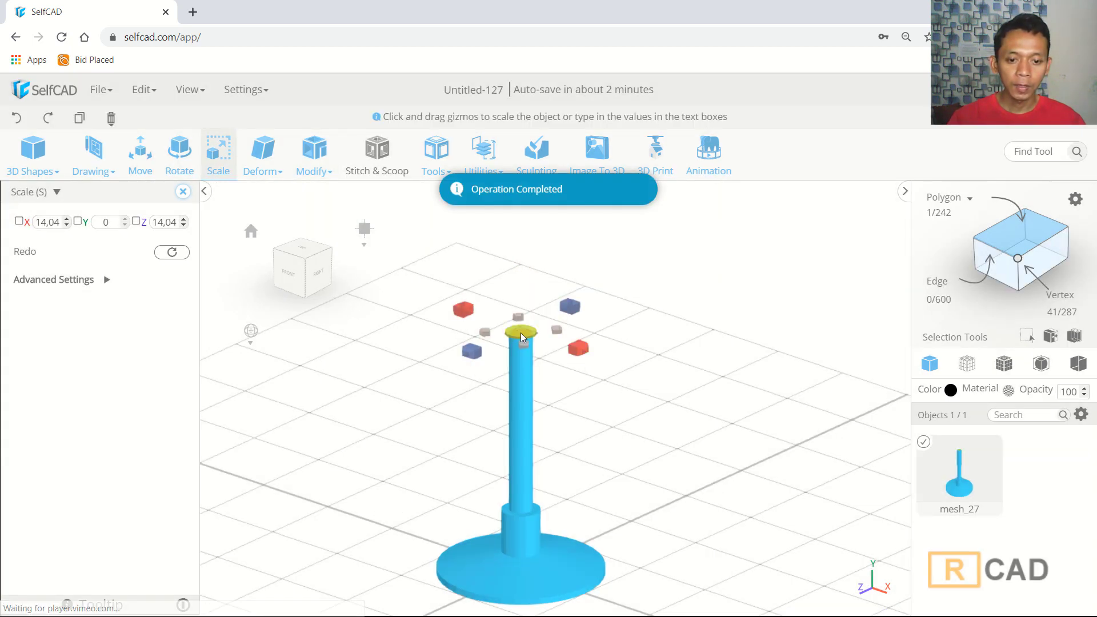
click(521, 333)
drag(519, 362, 603, 328)
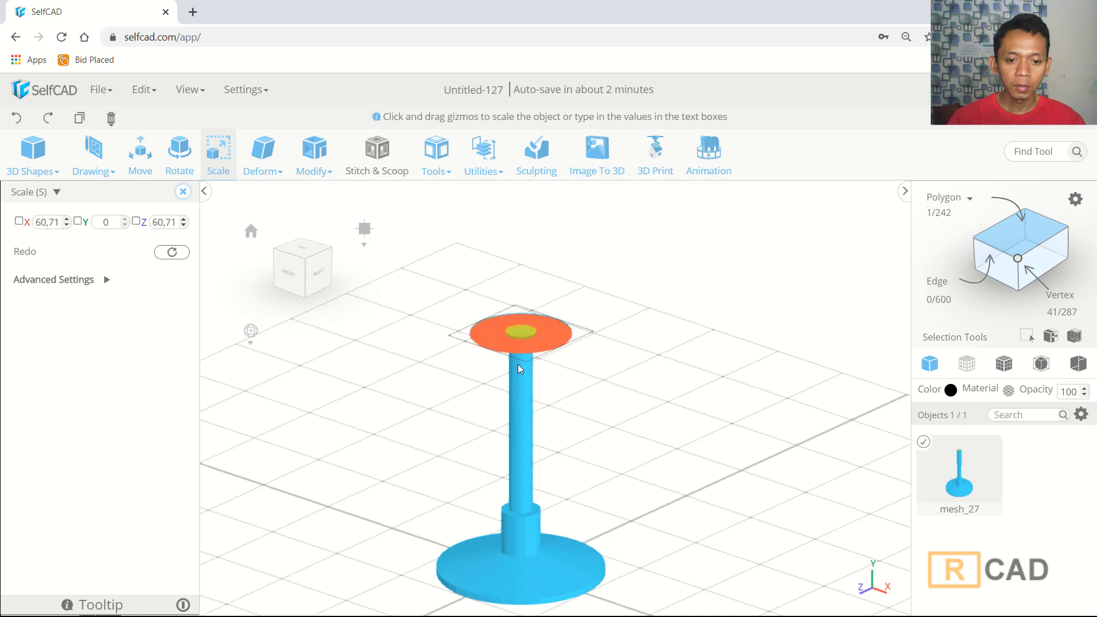
right_drag(603, 329, 651, 289)
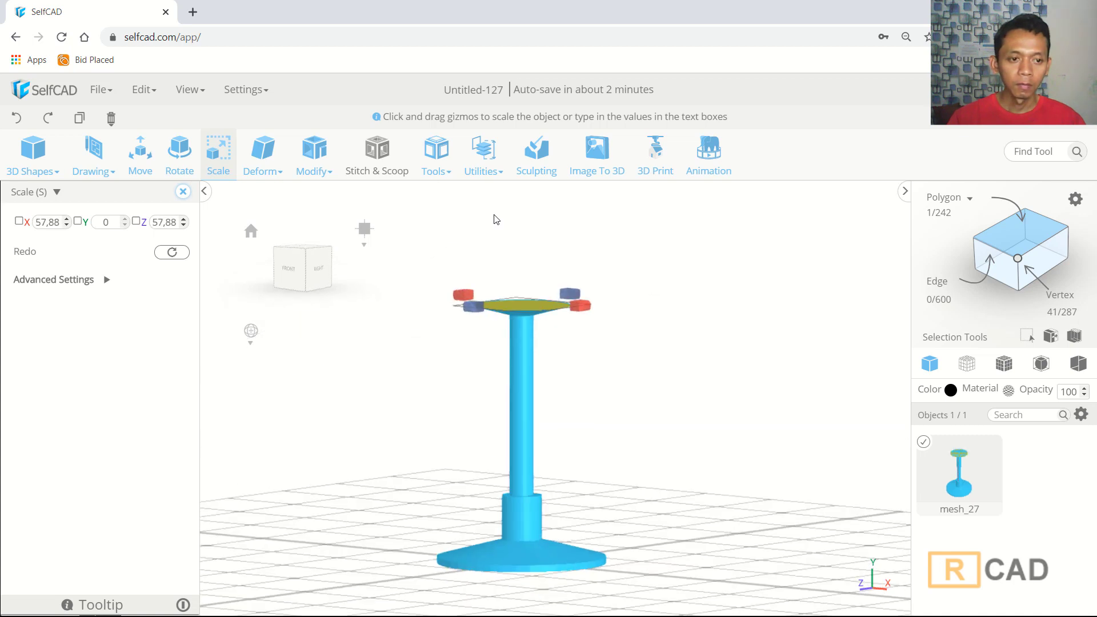
- Extrude the widened top face into a thin layer of about 2.32
click(322, 193)
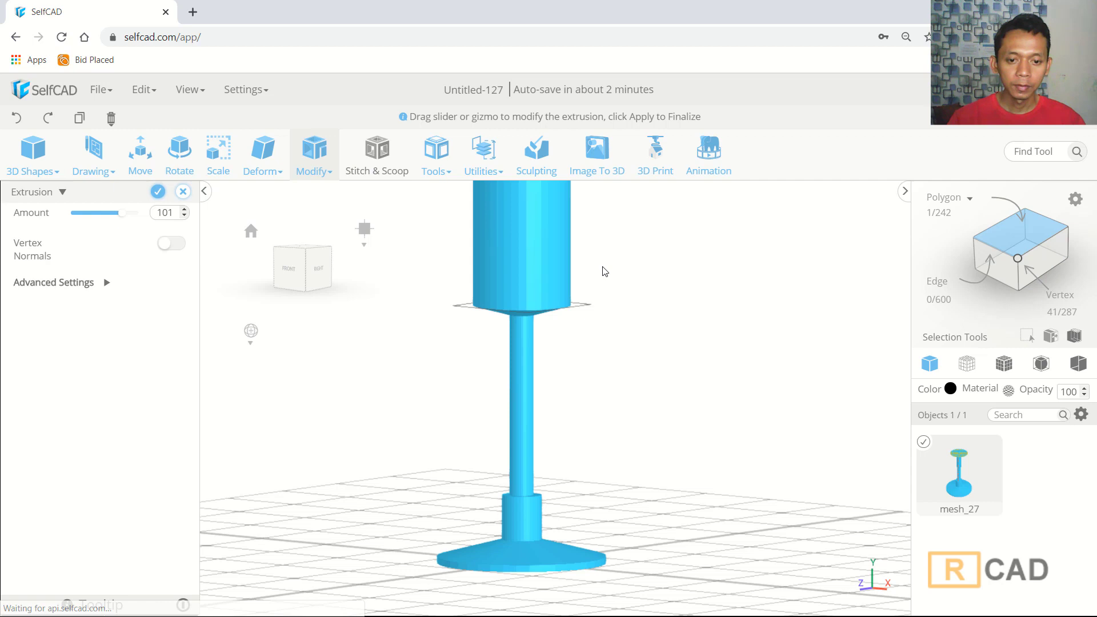
right_drag(602, 289, 531, 221)
drag(531, 221, 520, 362)
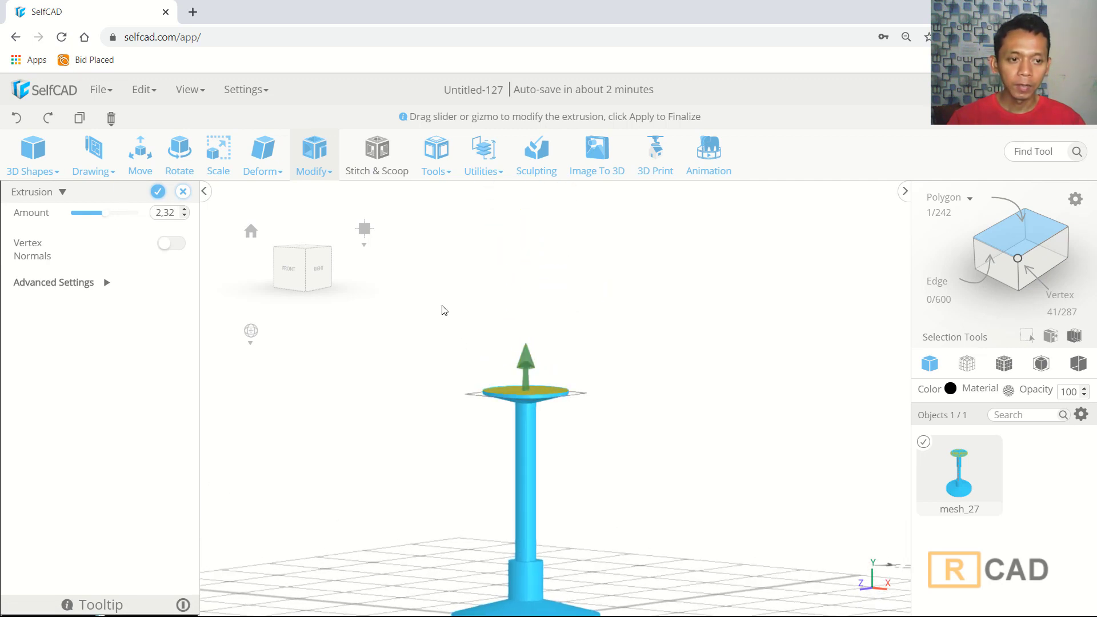
right_drag(440, 308, 309, 208)
- Scale the top face out to about 107, forming a wide flat disc
click(219, 154)
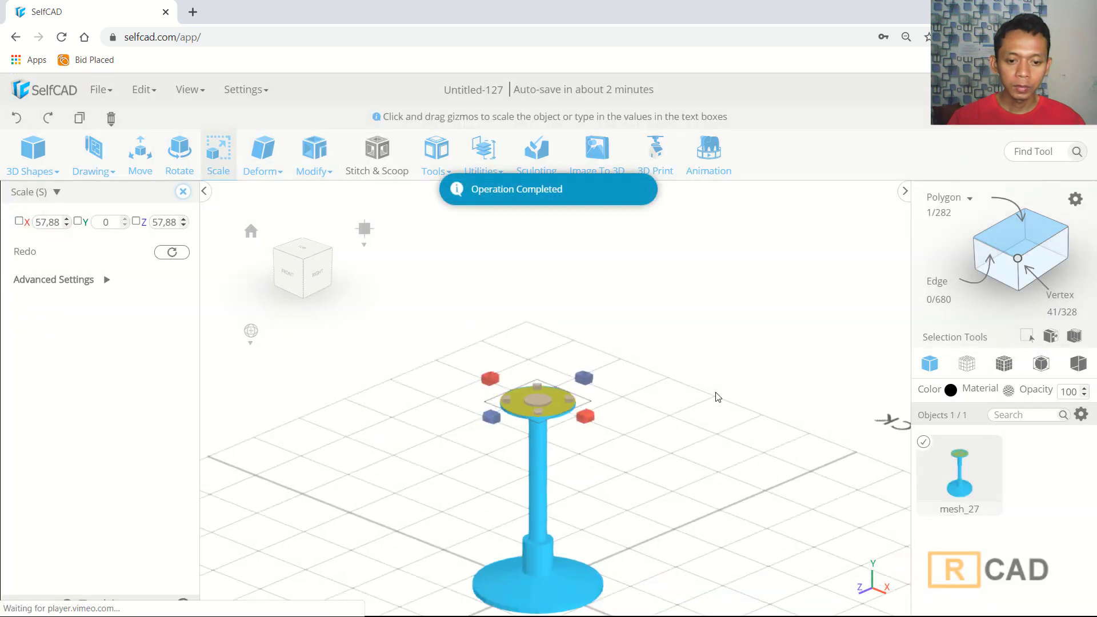
right_drag(717, 392, 555, 424)
drag(555, 423, 541, 464)
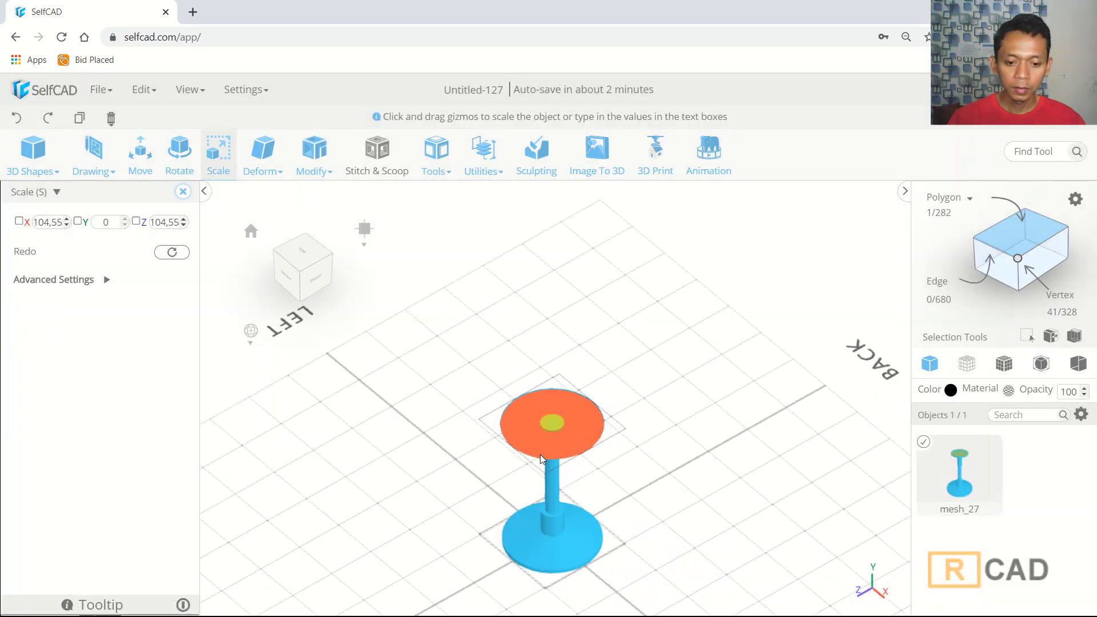
drag(540, 463, 539, 457)
right_drag(658, 381, 546, 359)
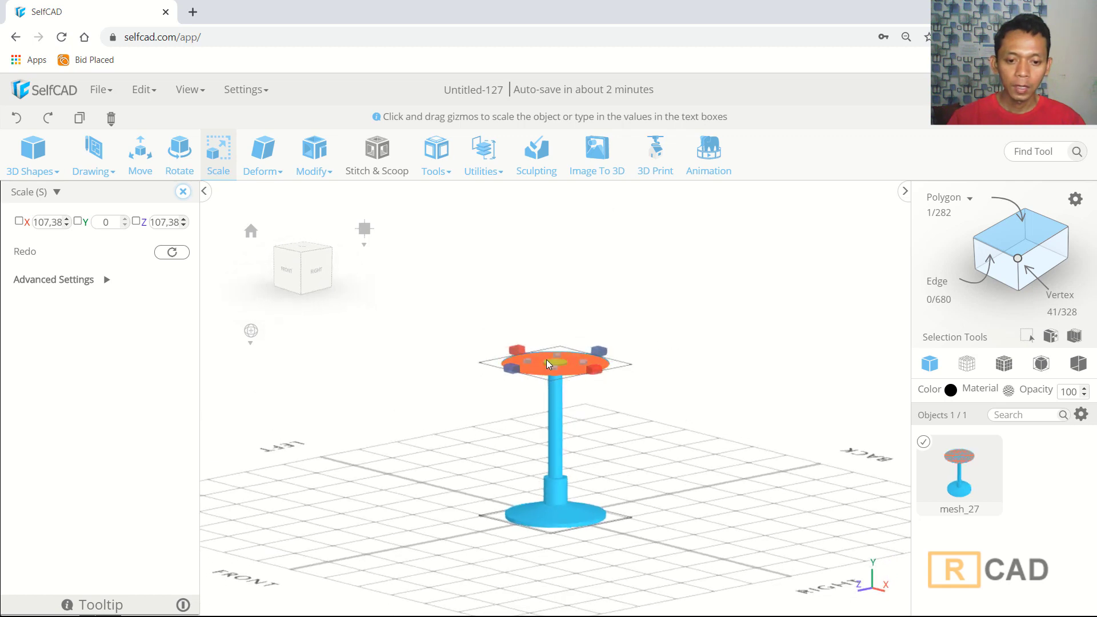
scroll(546, 359, up, 3)
scroll(558, 352, up, 3)
right_drag(630, 327, 669, 306)
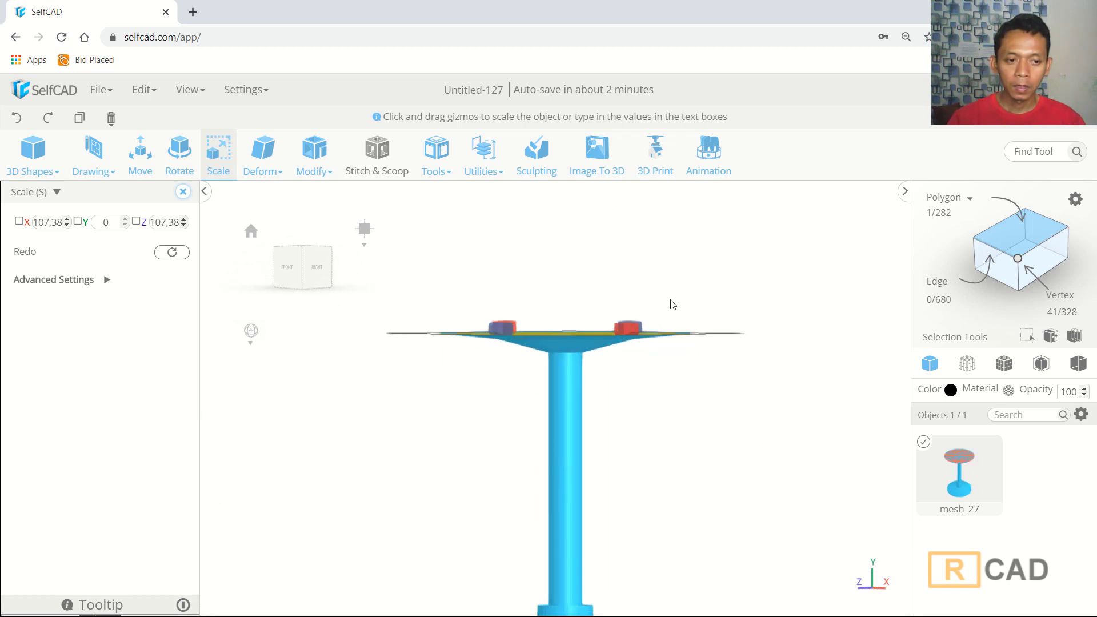
- Extrude the disc's top face, then move it down to about 176.27 for a thick cushion
click(313, 152)
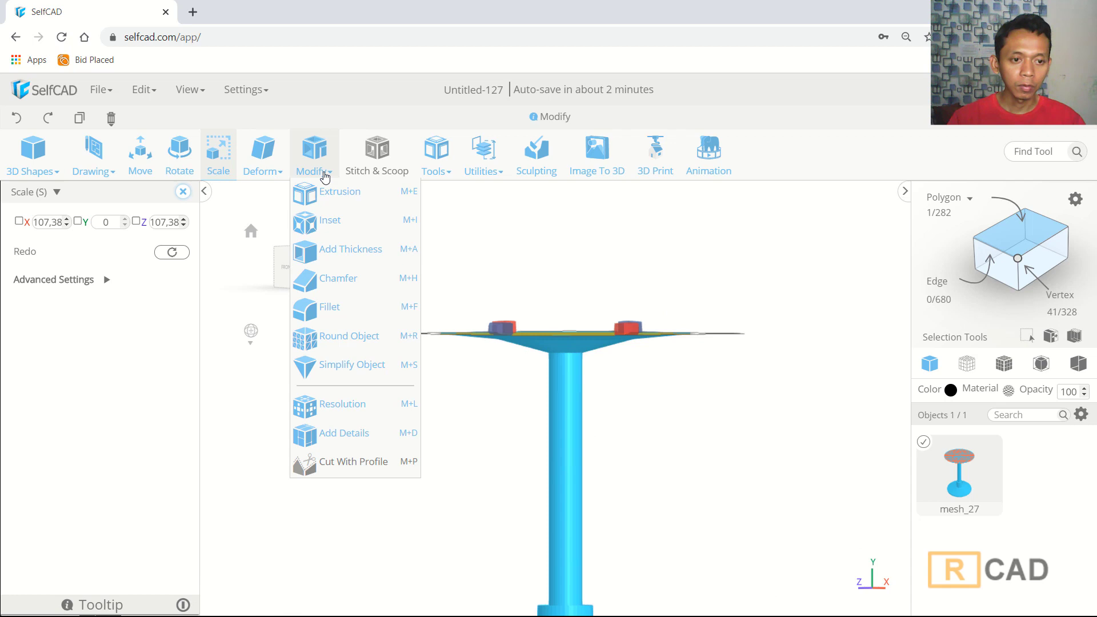
click(325, 190)
scroll(653, 287, down, 3)
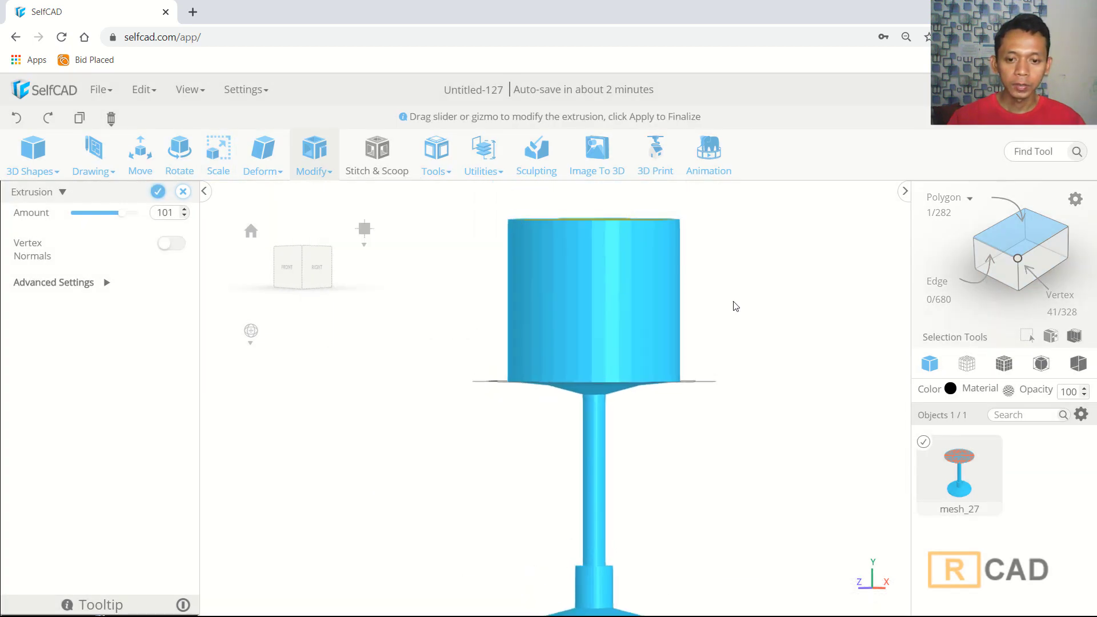
scroll(528, 274, down, 2)
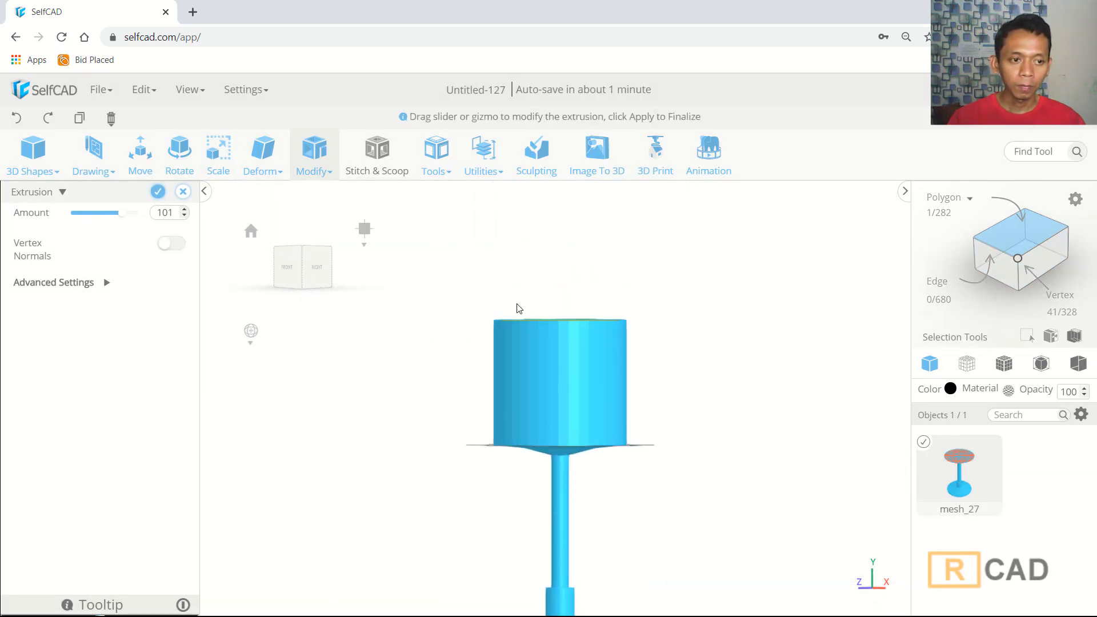
click(136, 159)
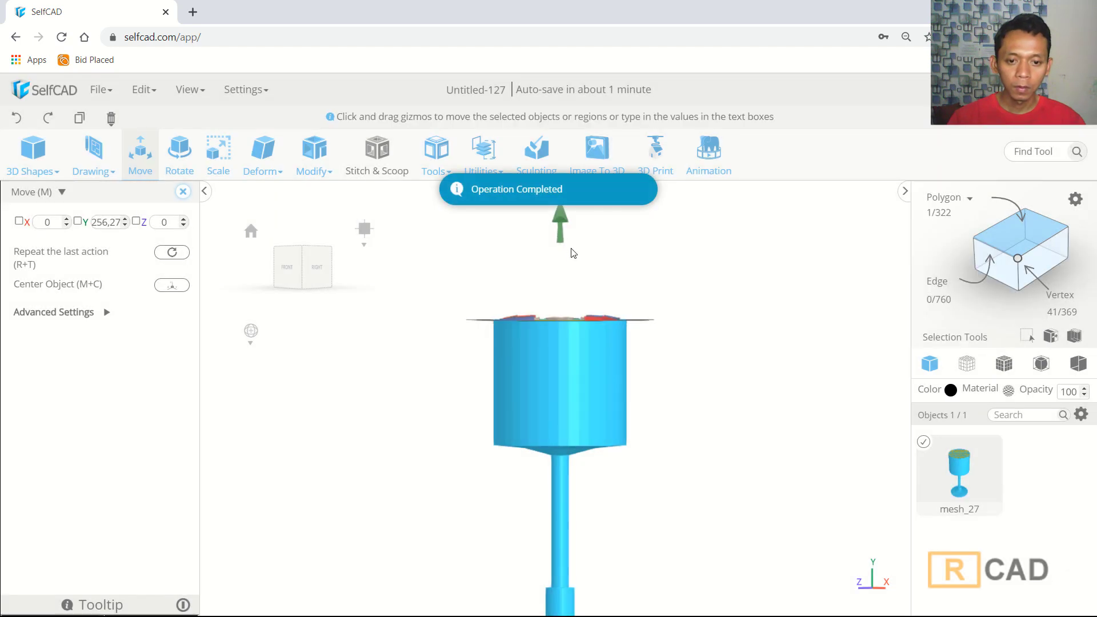
drag(557, 220, 560, 321)
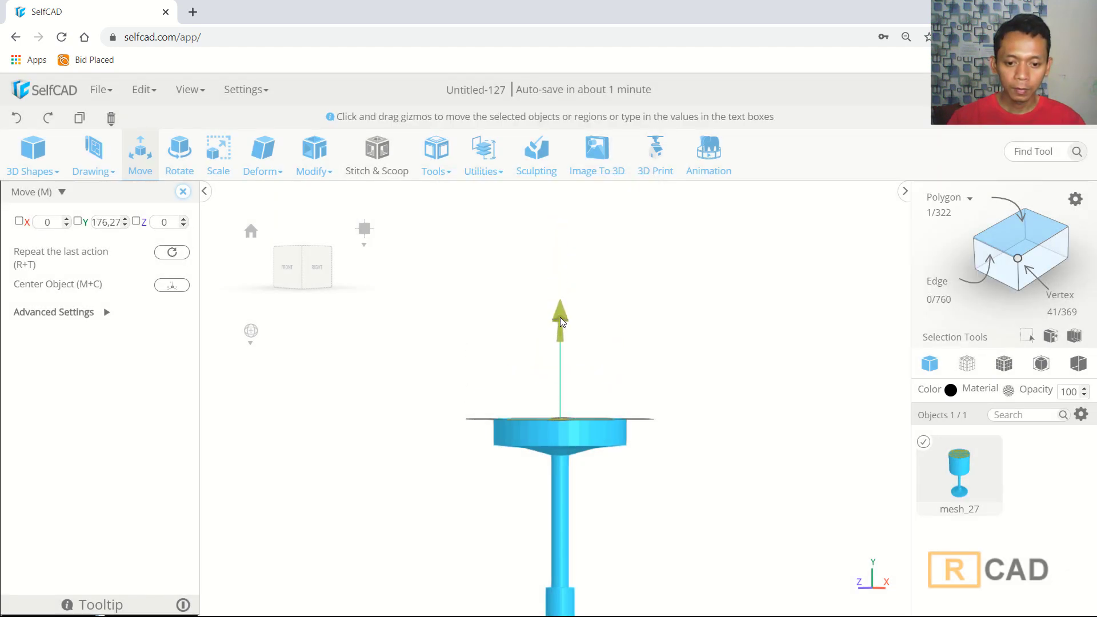
drag(559, 320, 561, 318)
drag(642, 335, 553, 362)
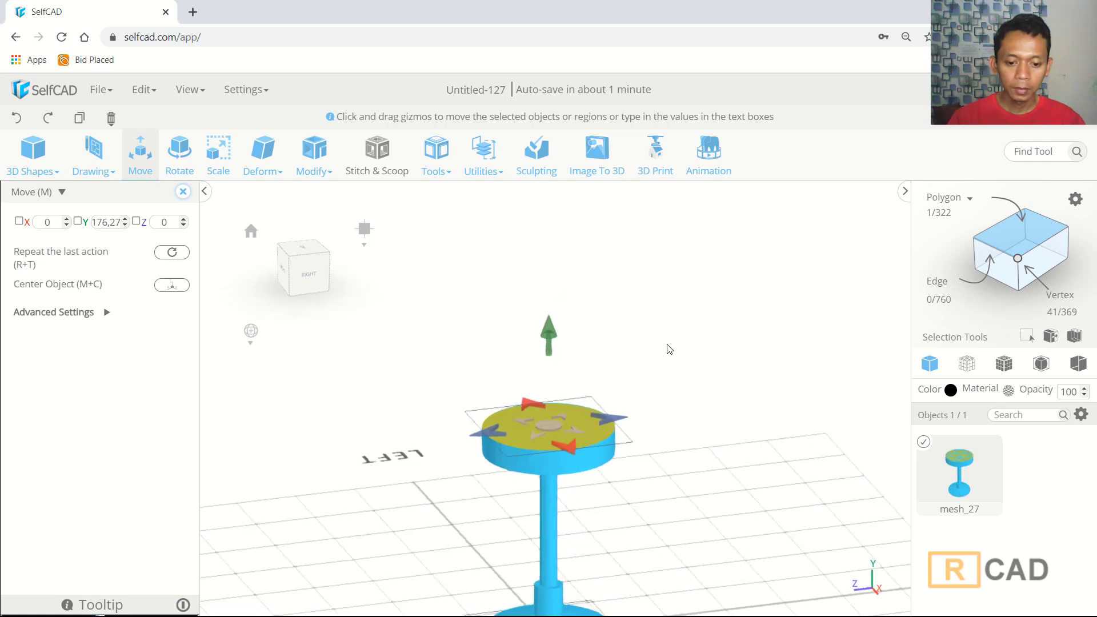
scroll(553, 362, up, 2)
- Inset the cushion's top face to leave a rim and raise the inner face slightly
click(315, 155)
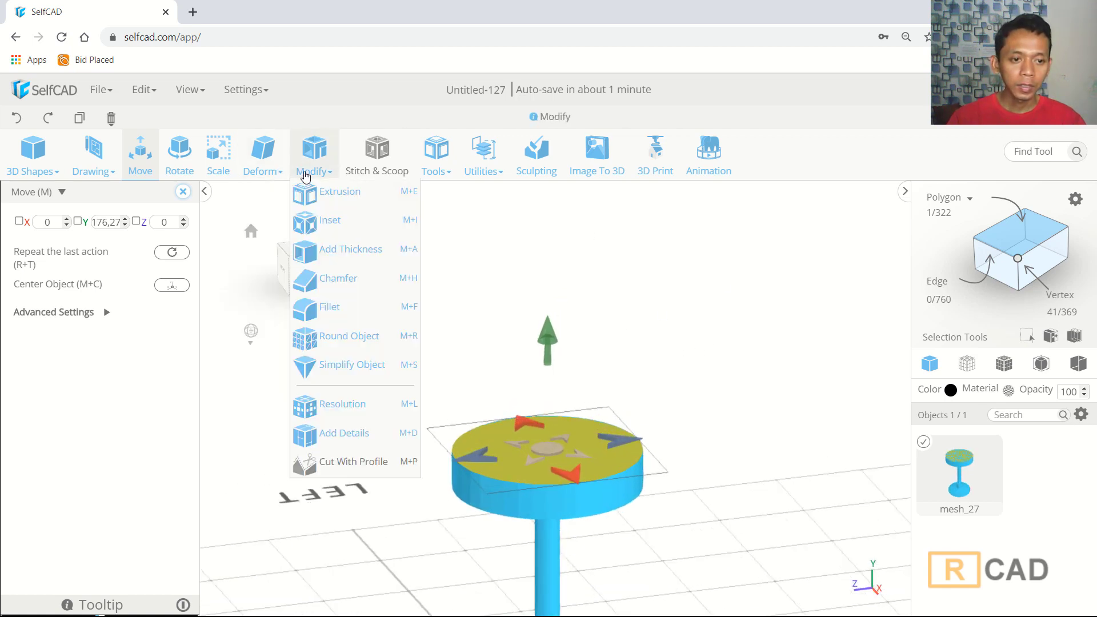
click(326, 220)
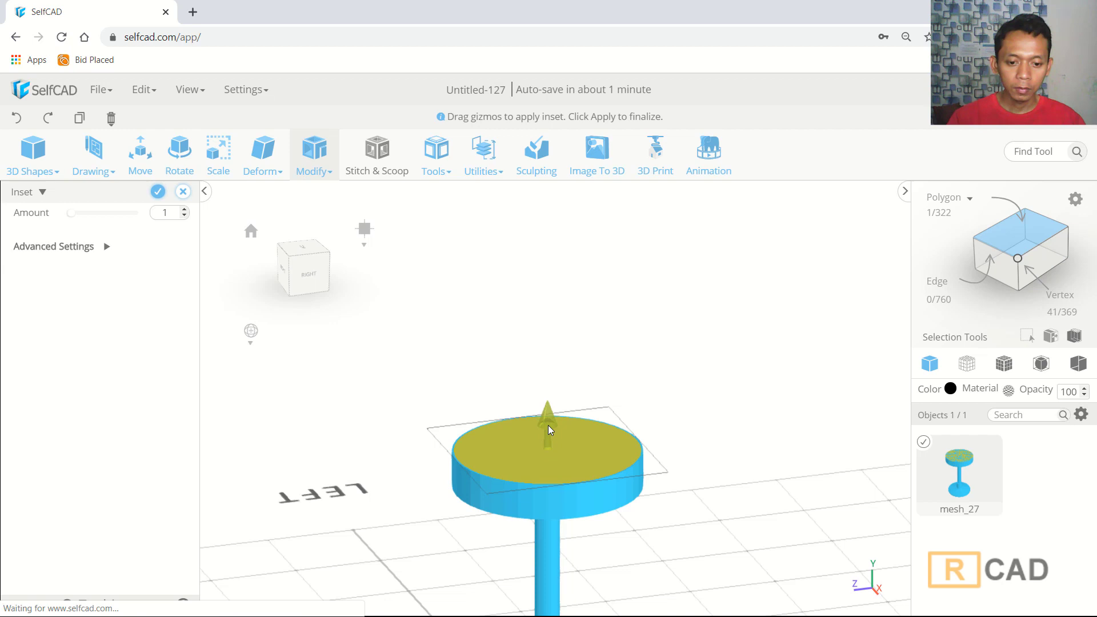
drag(548, 425, 547, 418)
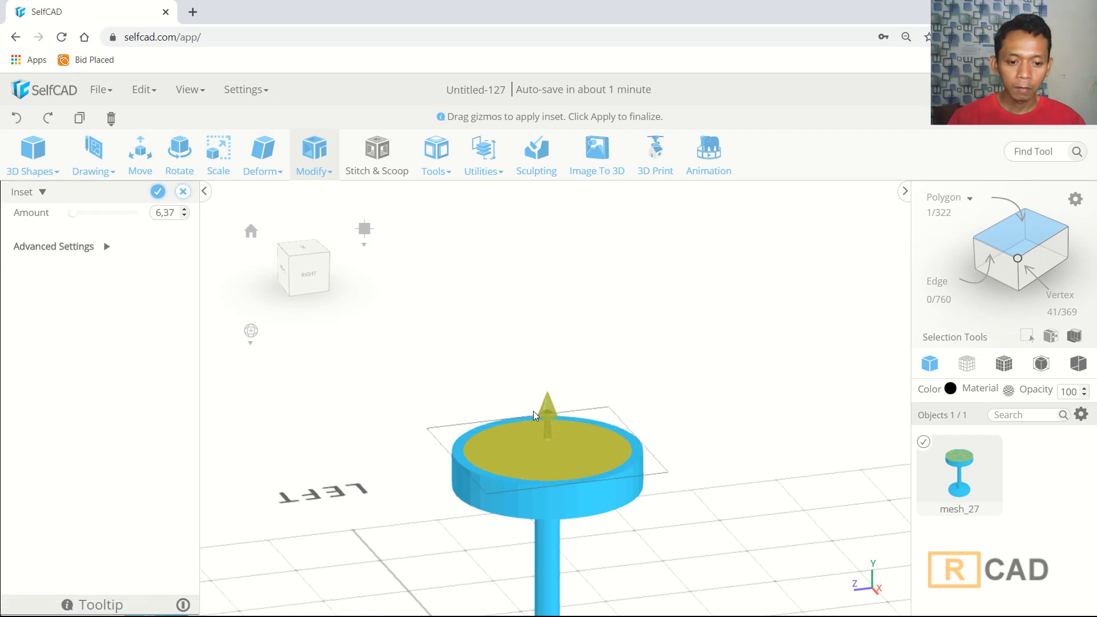
click(139, 151)
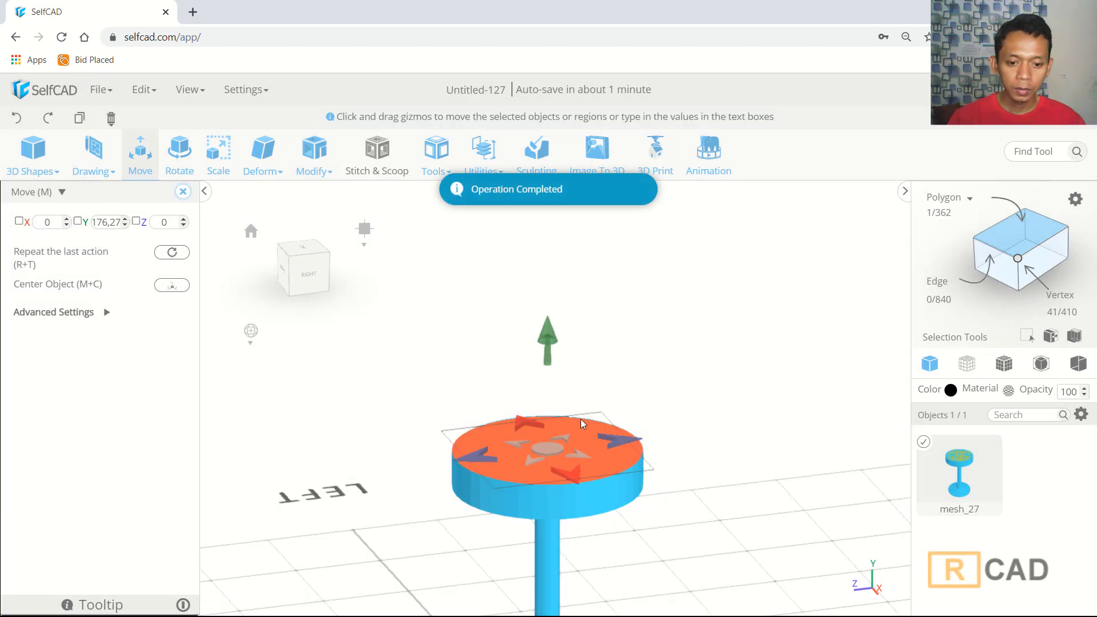
drag(547, 339, 545, 332)
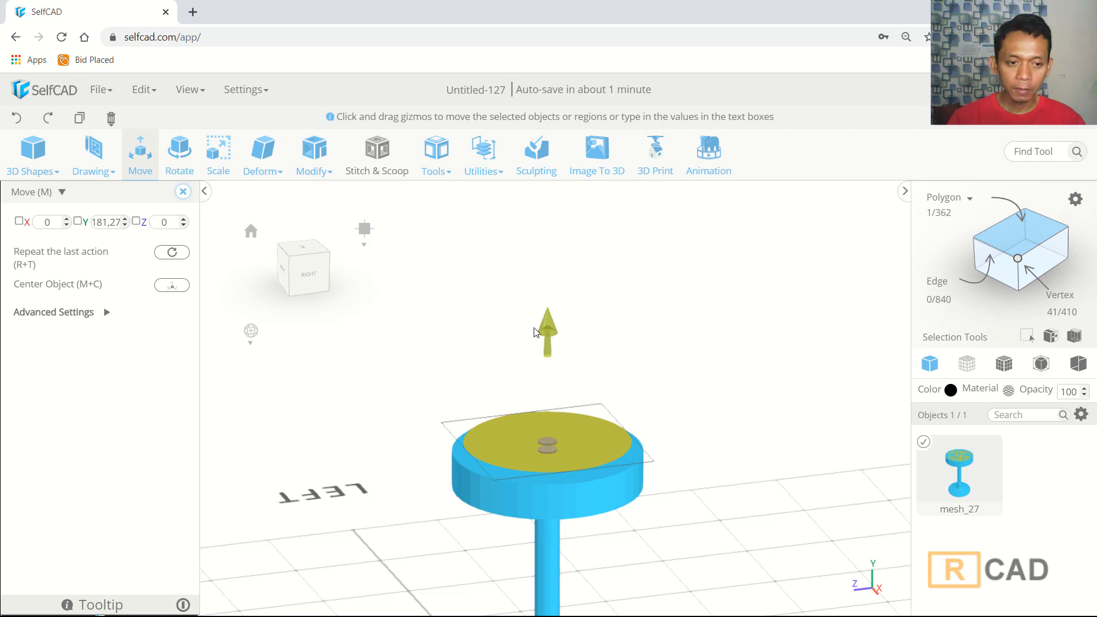
- Inset the top face again, lift it slightly, and select the whole stool
click(322, 222)
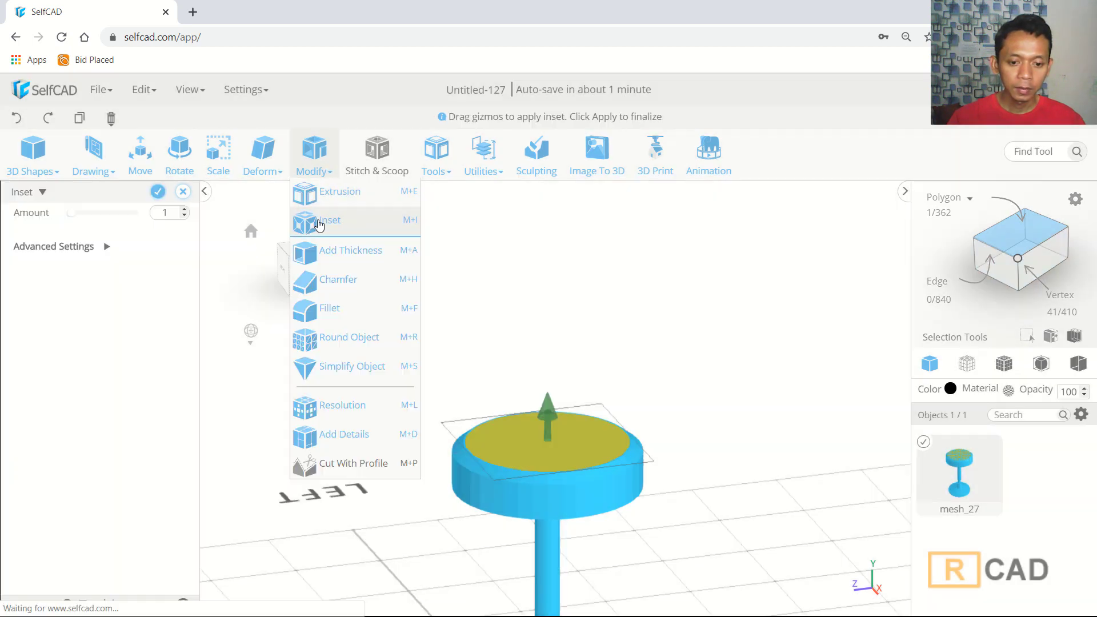
drag(548, 411, 546, 409)
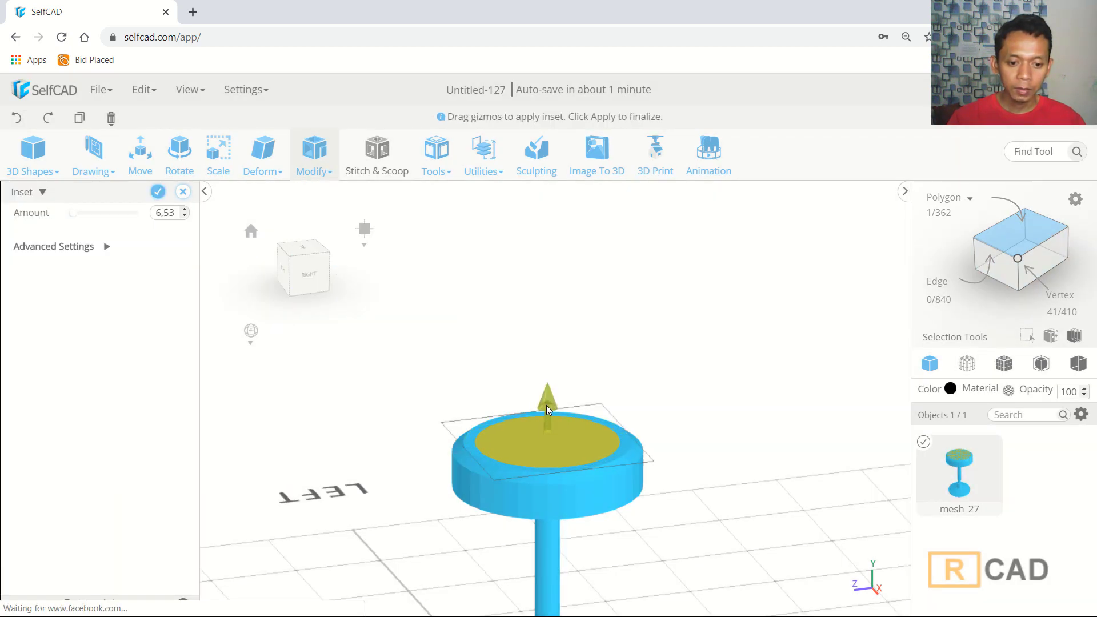
key(m)
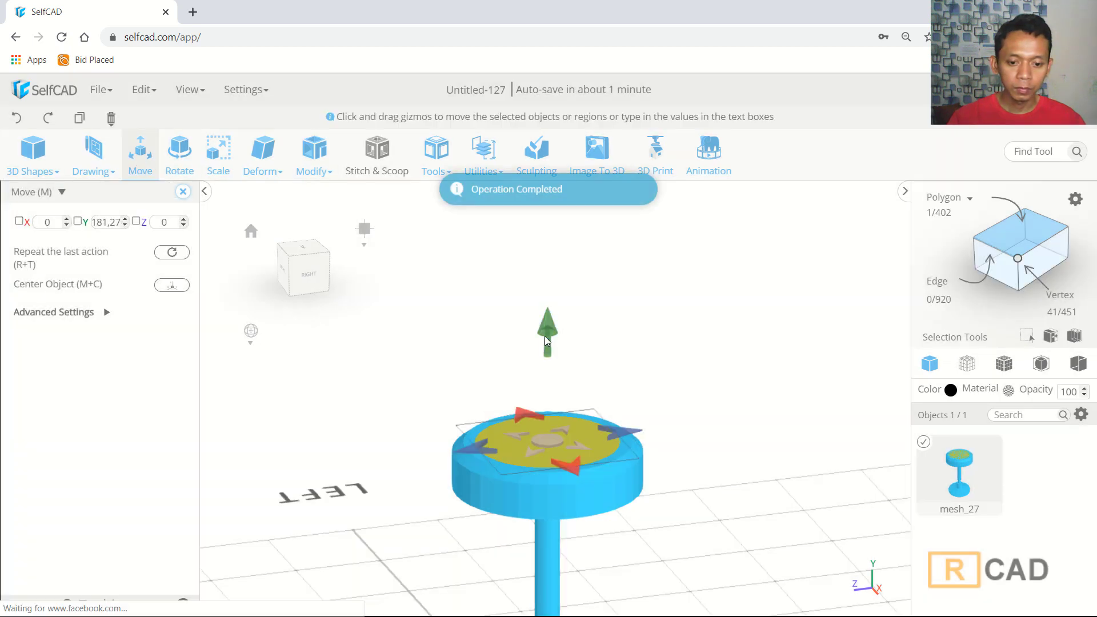
drag(546, 336, 546, 337)
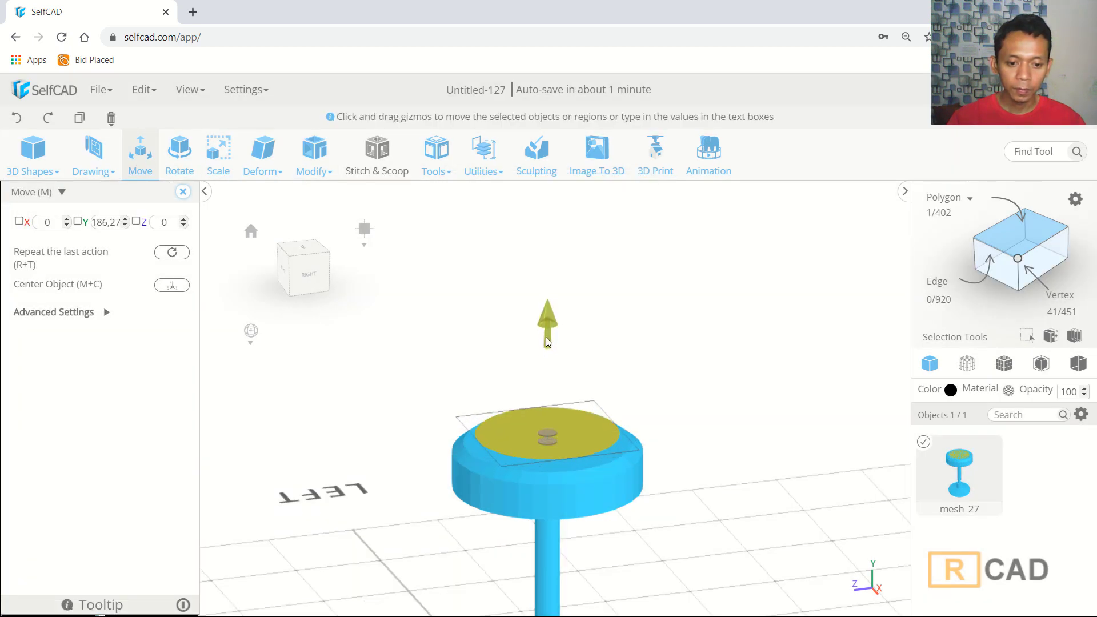
right_drag(548, 341, 701, 373)
click(680, 356)
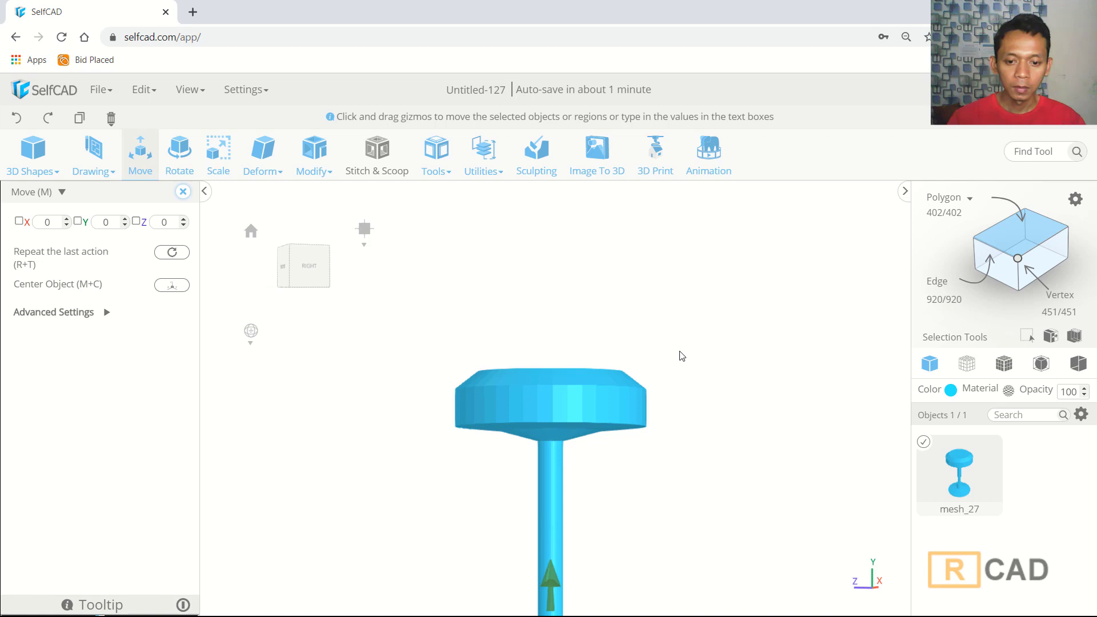
right_drag(711, 350, 638, 364)
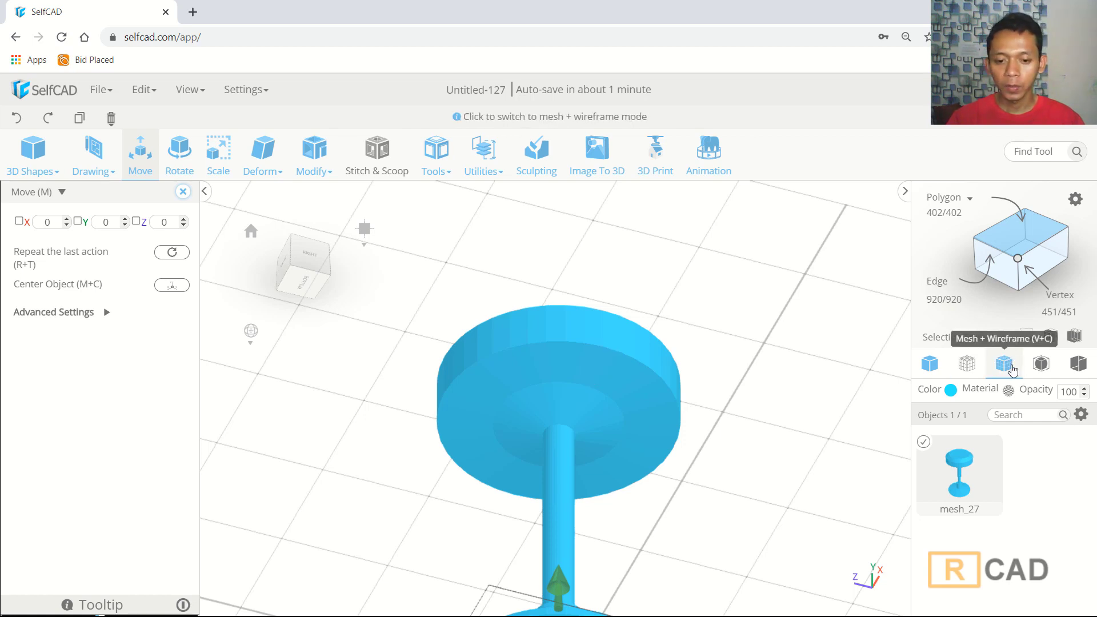
- Show the wireframe and add two Add Details edge loops, near the rim and around the column
click(1004, 363)
scroll(583, 369, up, 5)
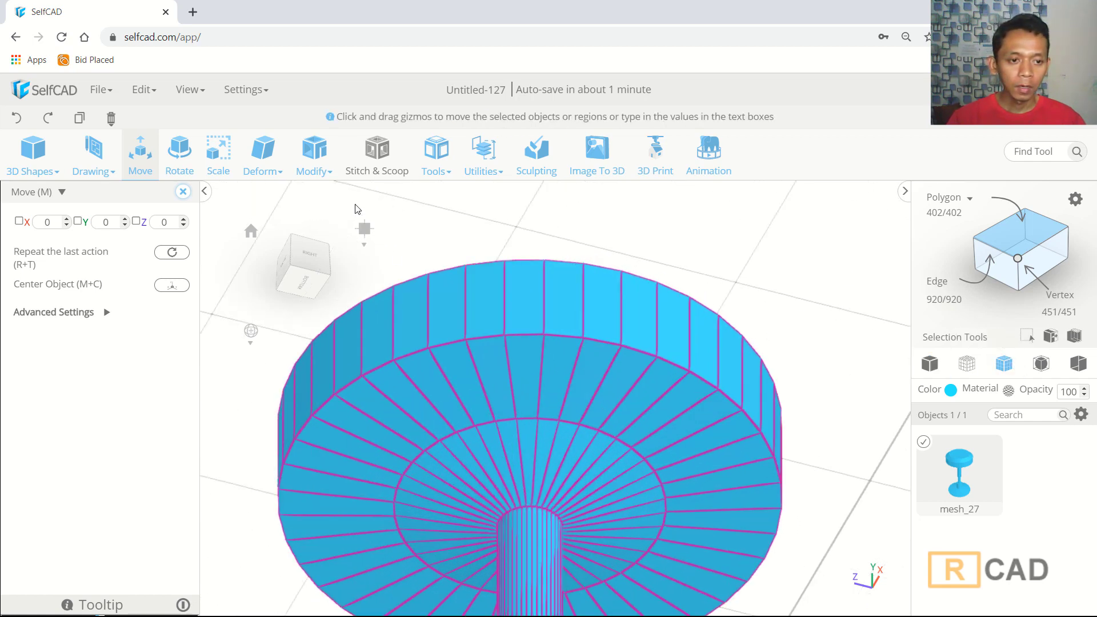
click(314, 152)
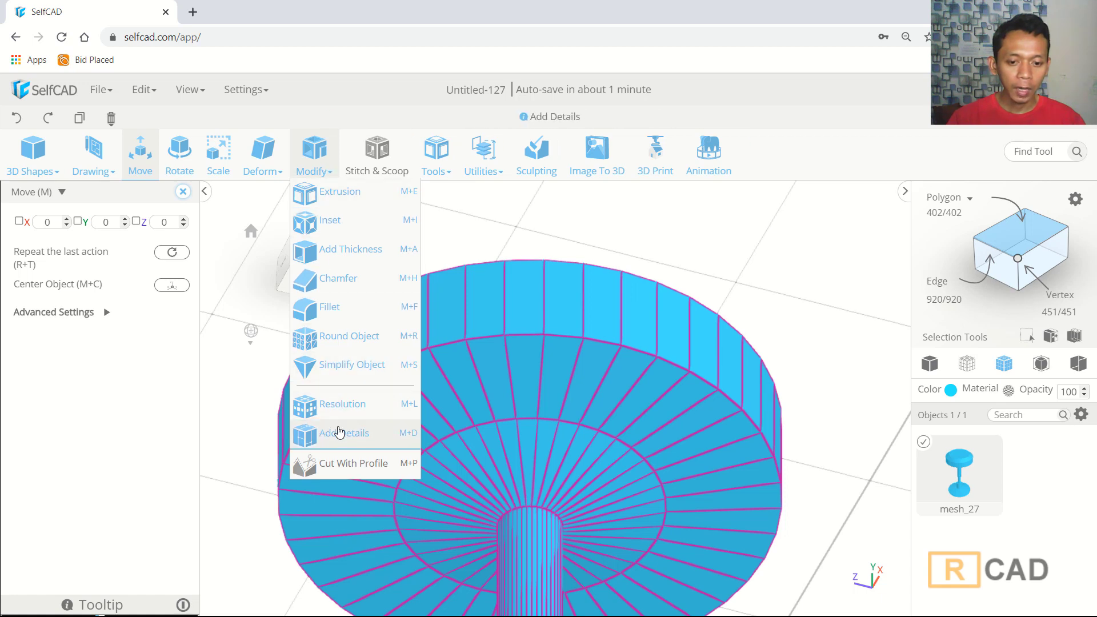
click(339, 433)
scroll(639, 392, up, 3)
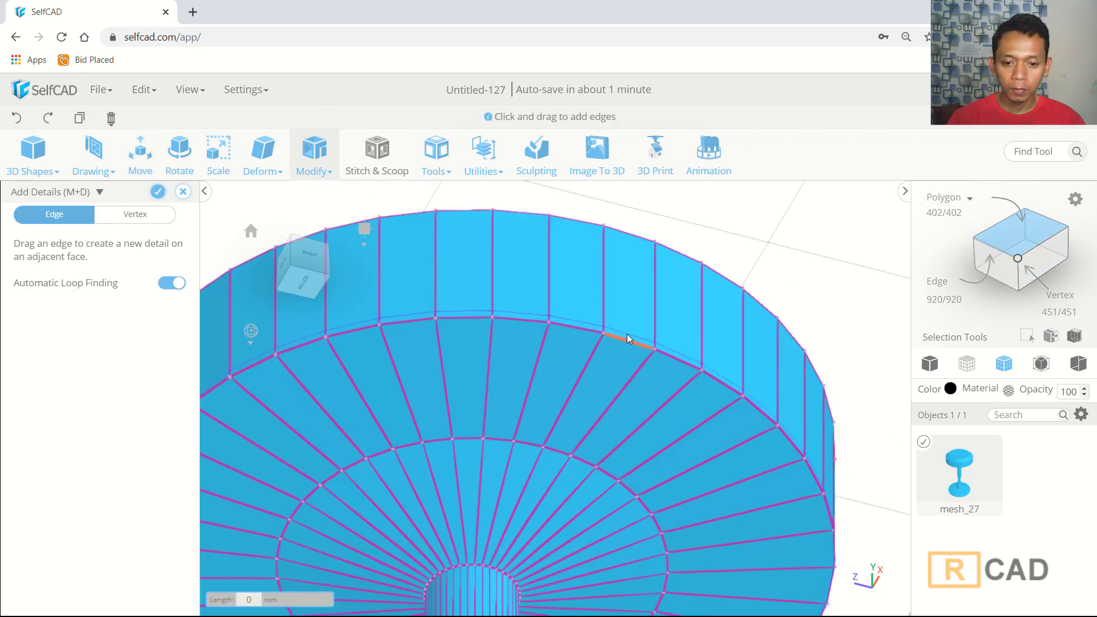
drag(626, 336, 617, 380)
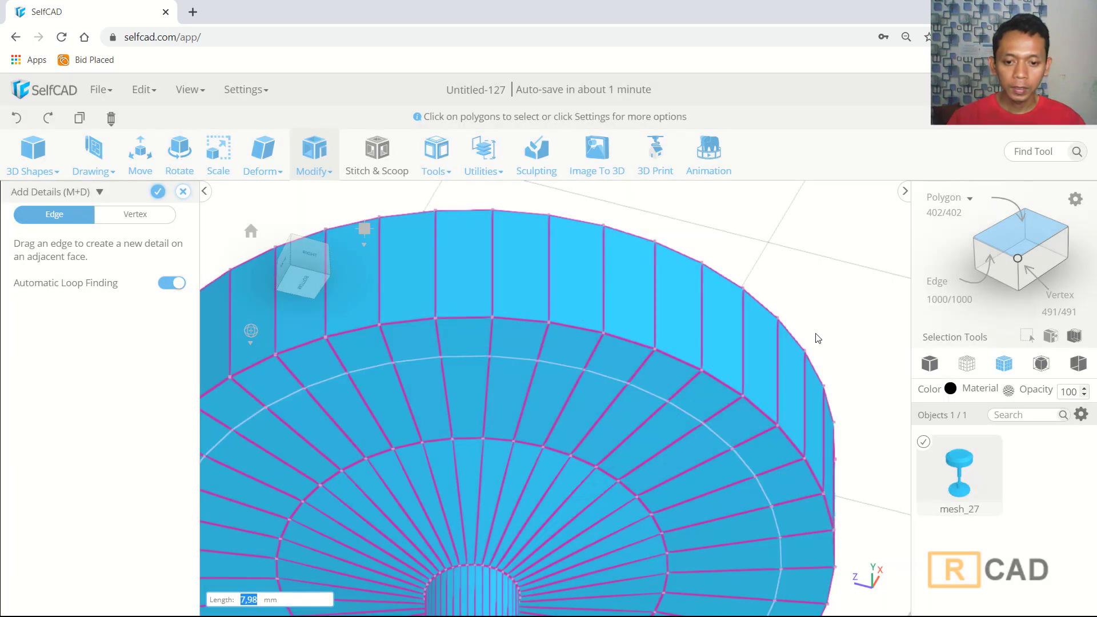
scroll(765, 346, down, 3)
scroll(617, 467, up, 3)
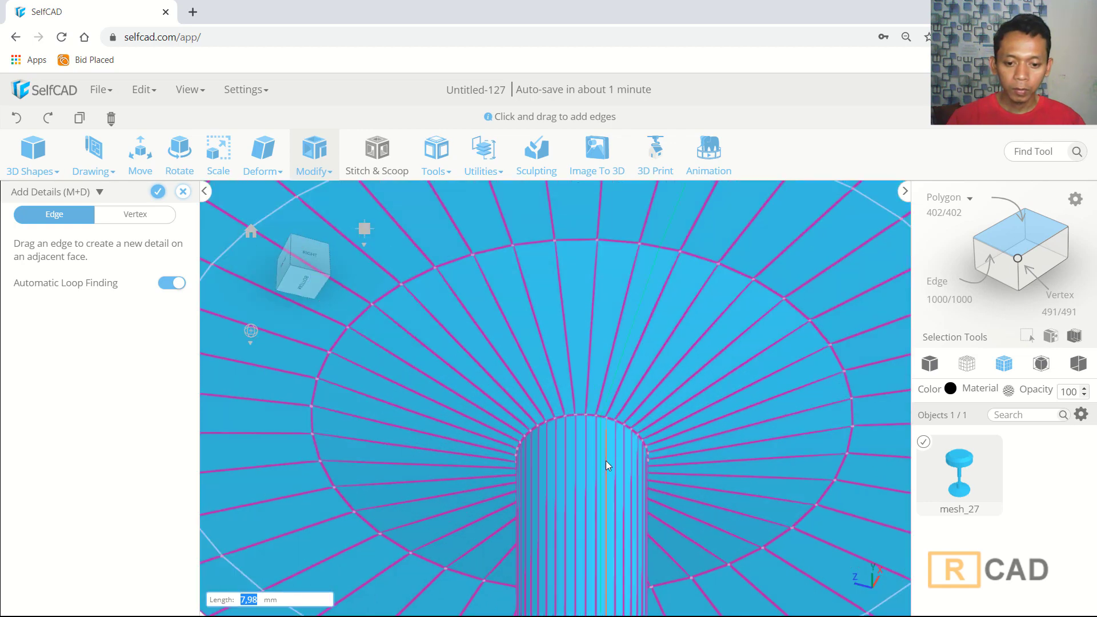
scroll(608, 446, up, 2)
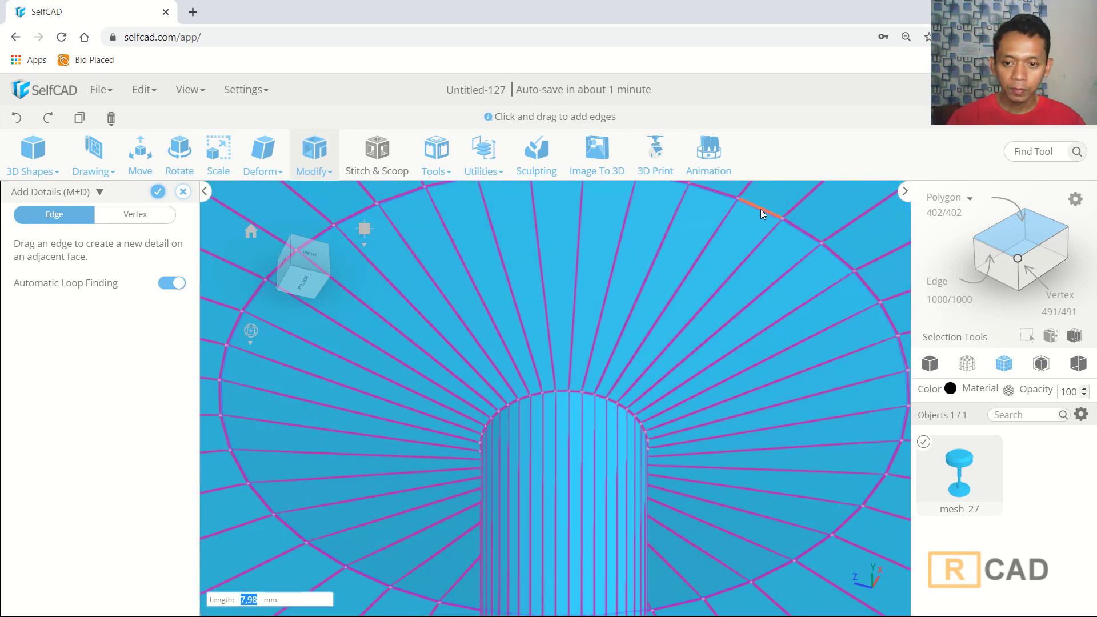
mouse_move(764, 204)
mouse_down()
mouse_move(696, 318)
mouse_move(618, 394)
mouse_move(631, 395)
mouse_up()
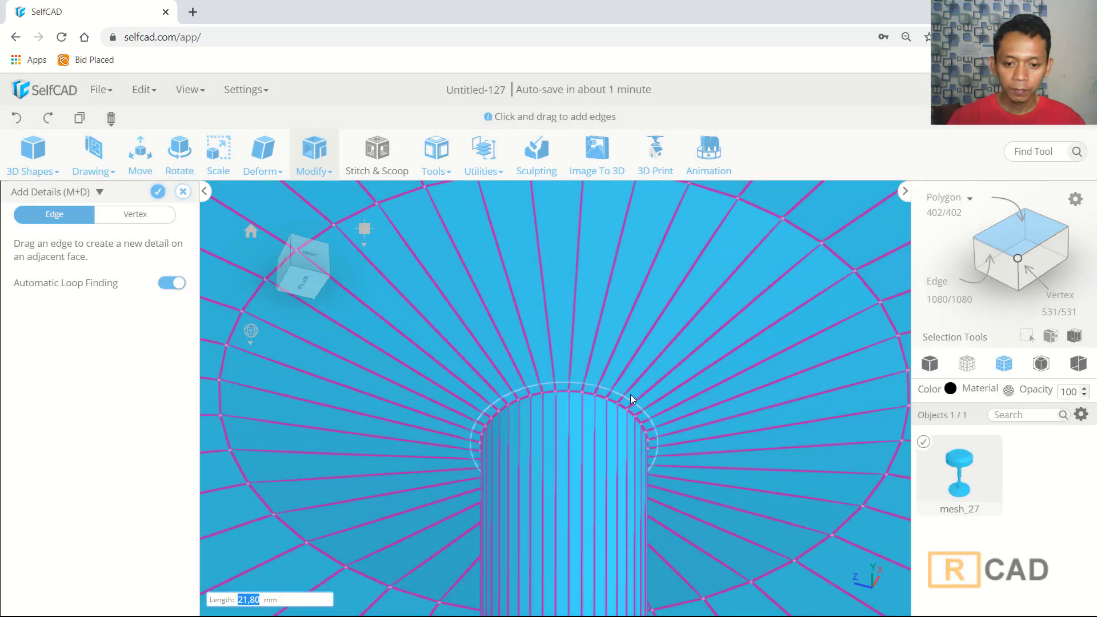
scroll(737, 398, down, 5)
drag(820, 526, 818, 441)
- Apply the edge loops, inset the face ring atop the base collar, then select all
click(160, 192)
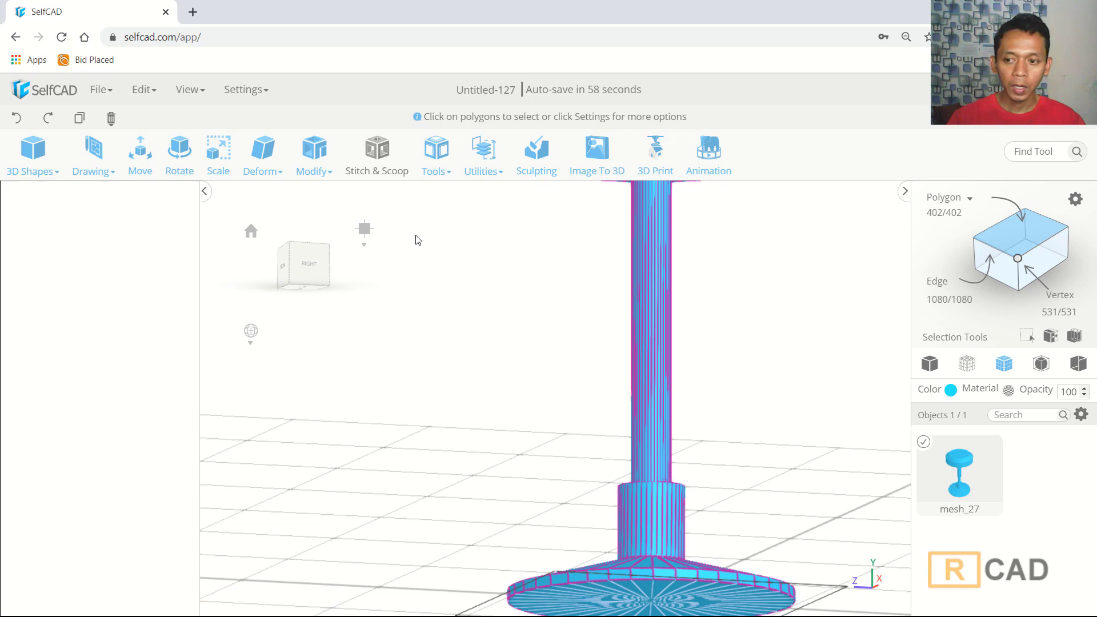
drag(730, 340, 740, 396)
scroll(740, 396, up, 2)
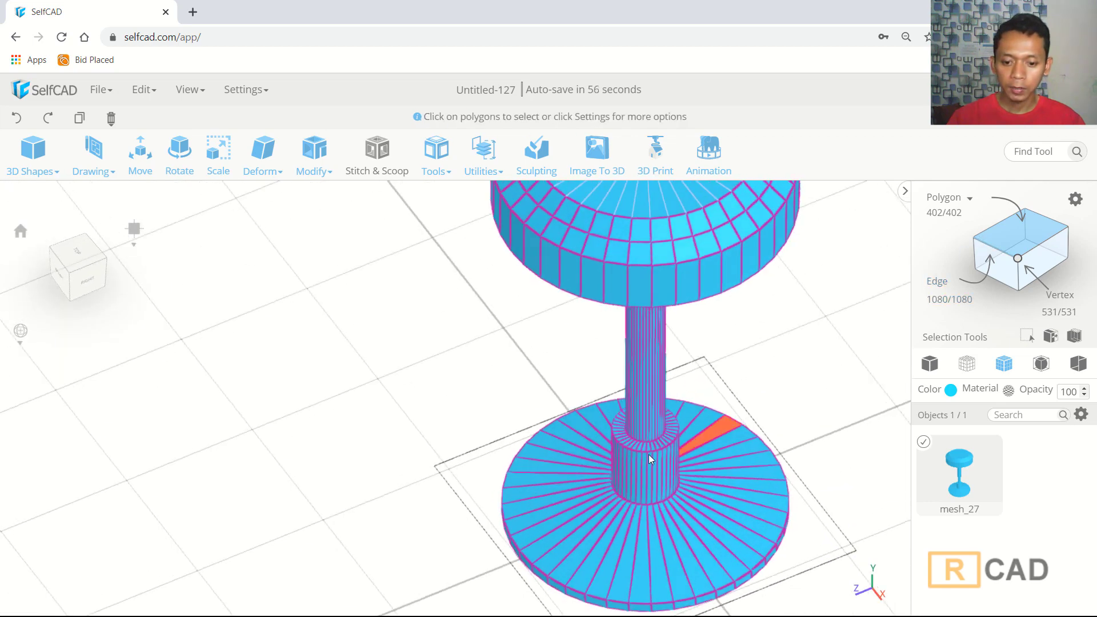
scroll(663, 453, up, 1)
scroll(662, 454, up, 1)
click(684, 413)
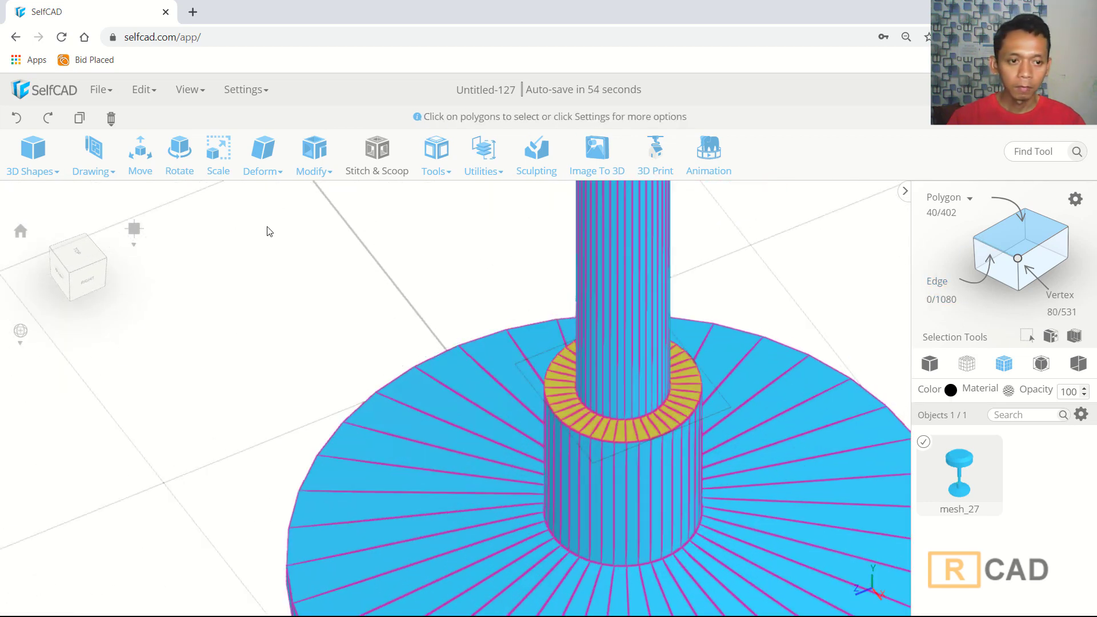
click(329, 221)
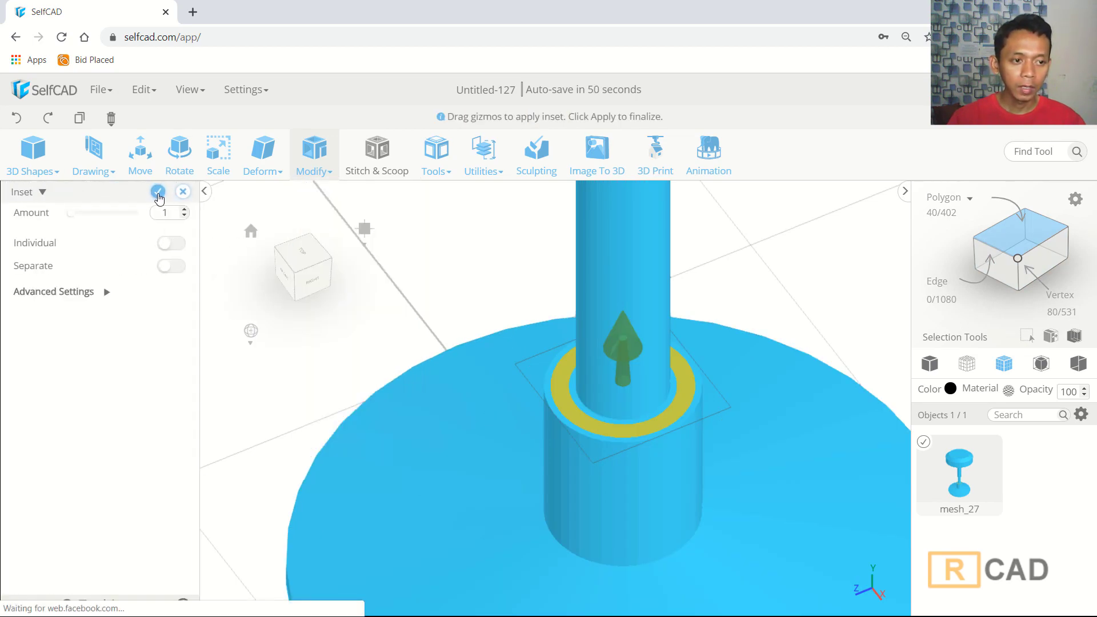
click(158, 192)
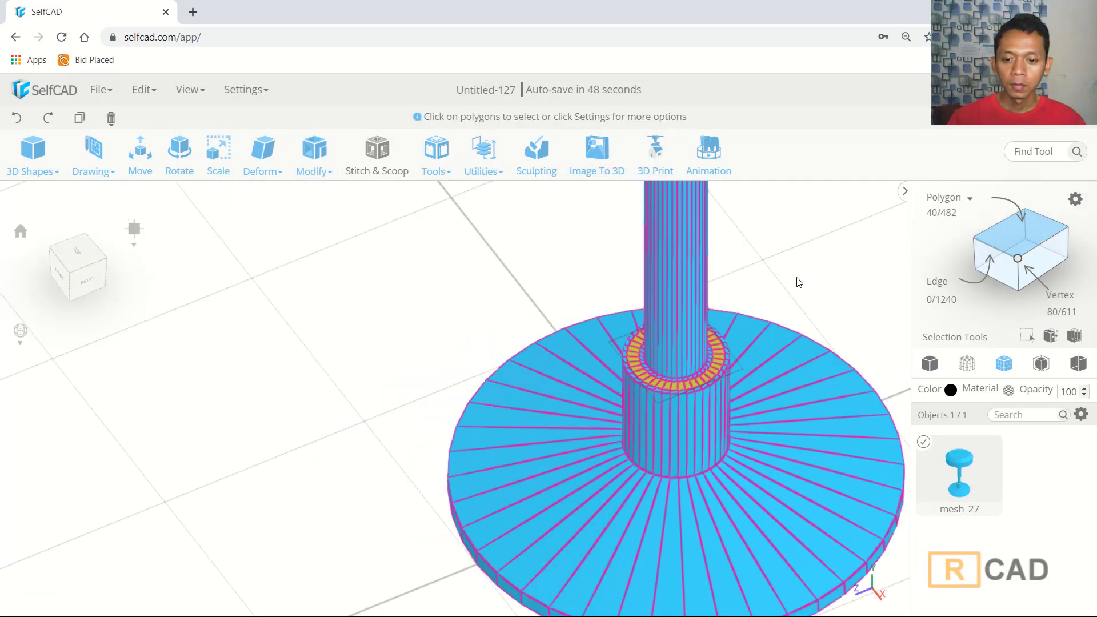
key(ctrl+a)
scroll(797, 282, down, 5)
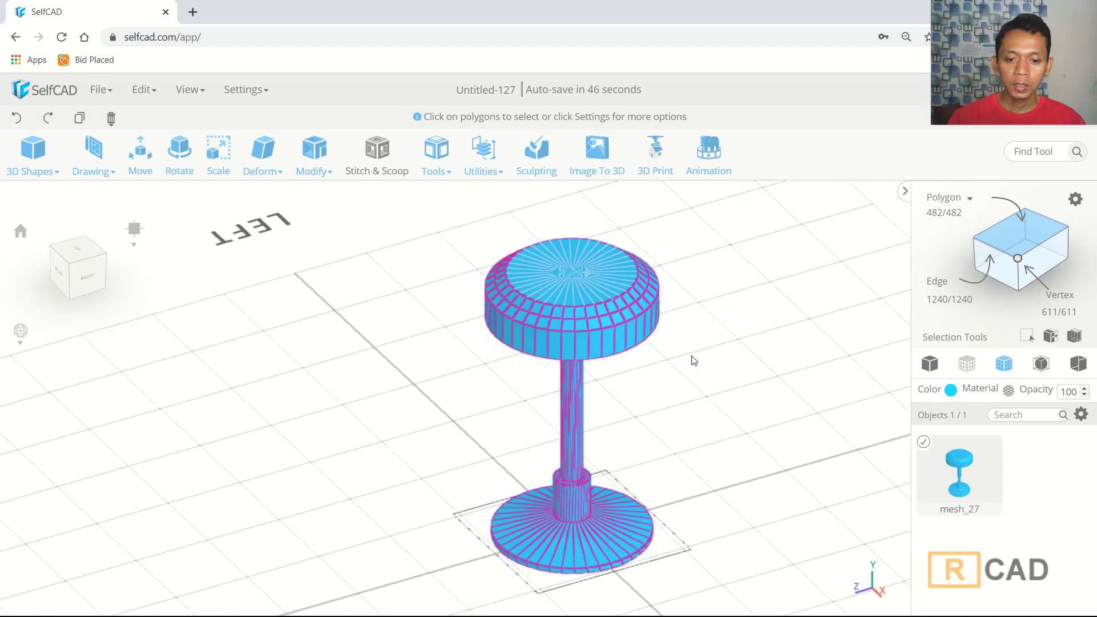
- Apply Round Object at smoothness 3 to the seat, column and base, then change the display mode
click(311, 162)
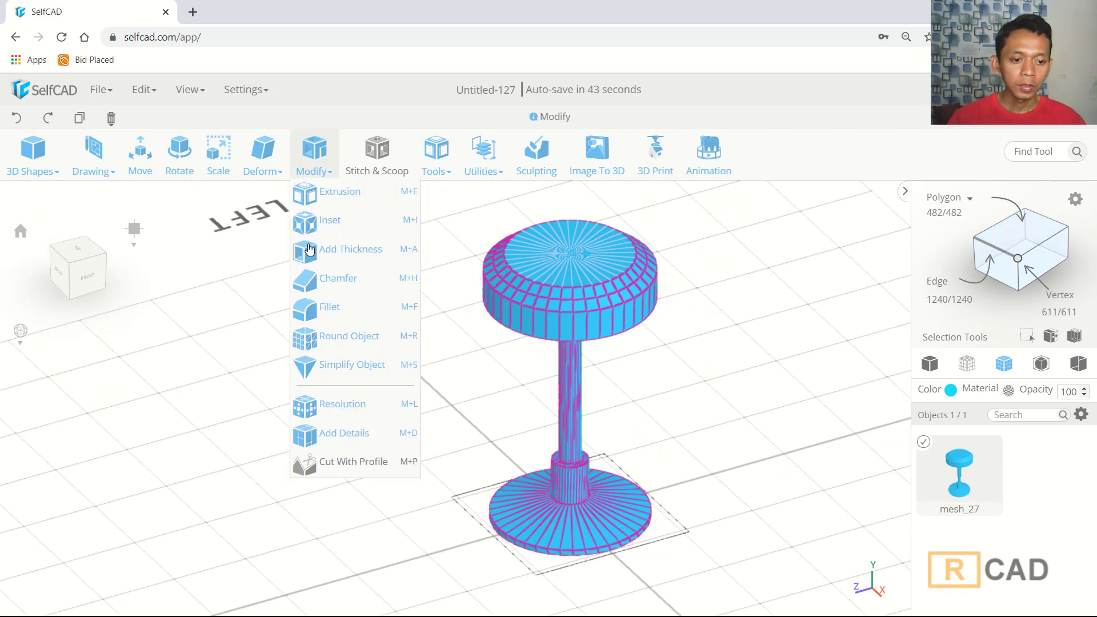
click(340, 341)
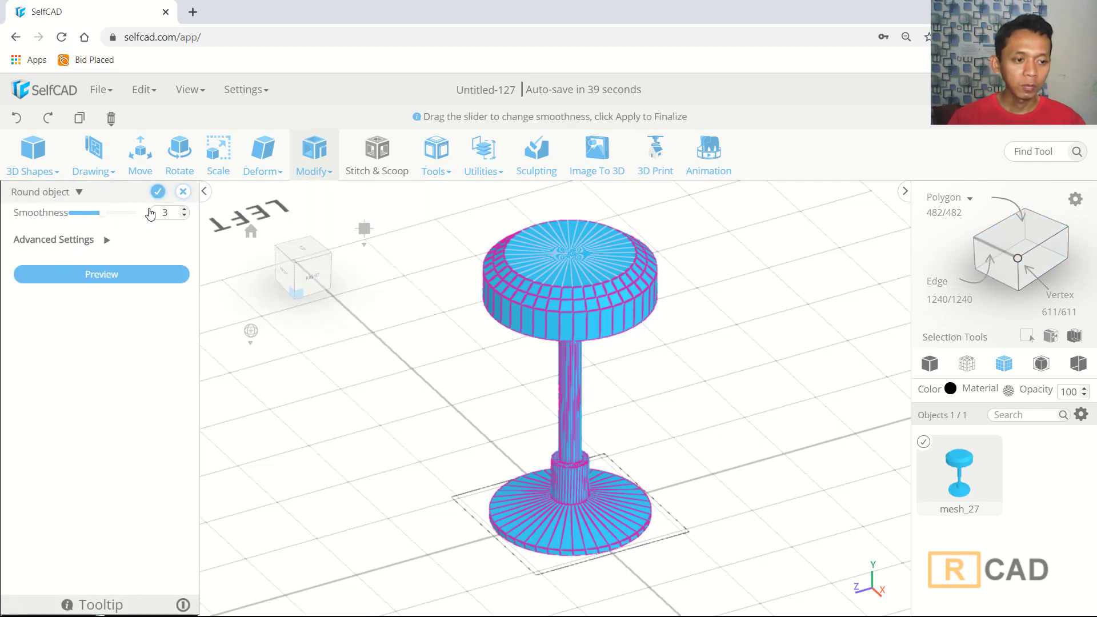
click(131, 276)
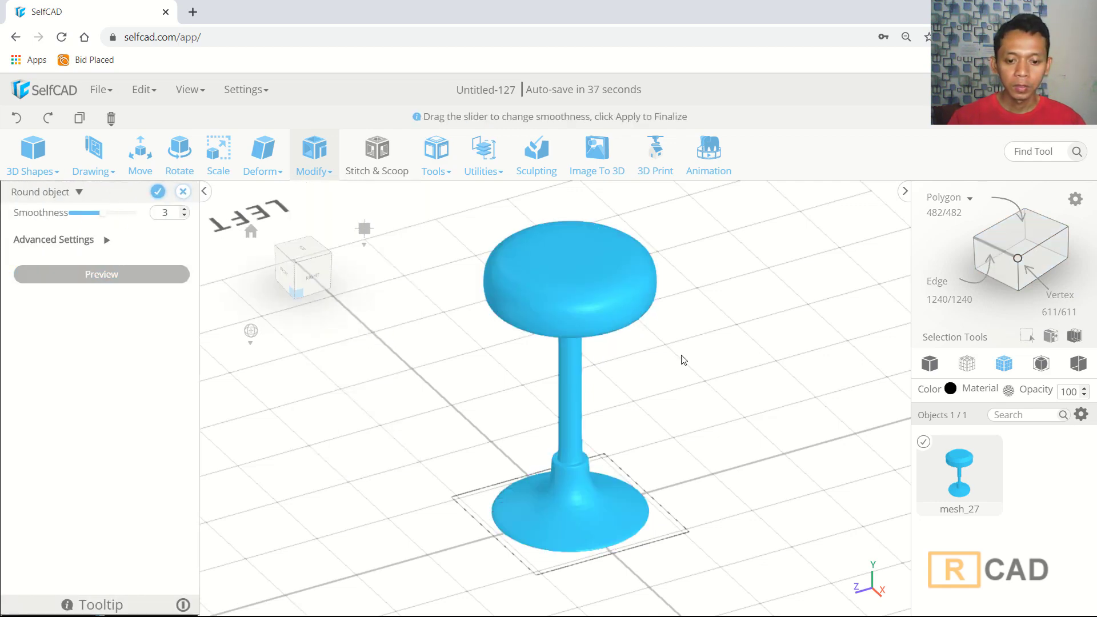
mouse_move(682, 360)
mouse_down()
mouse_move(683, 322)
mouse_move(711, 314)
mouse_move(681, 346)
mouse_move(231, 221)
mouse_up()
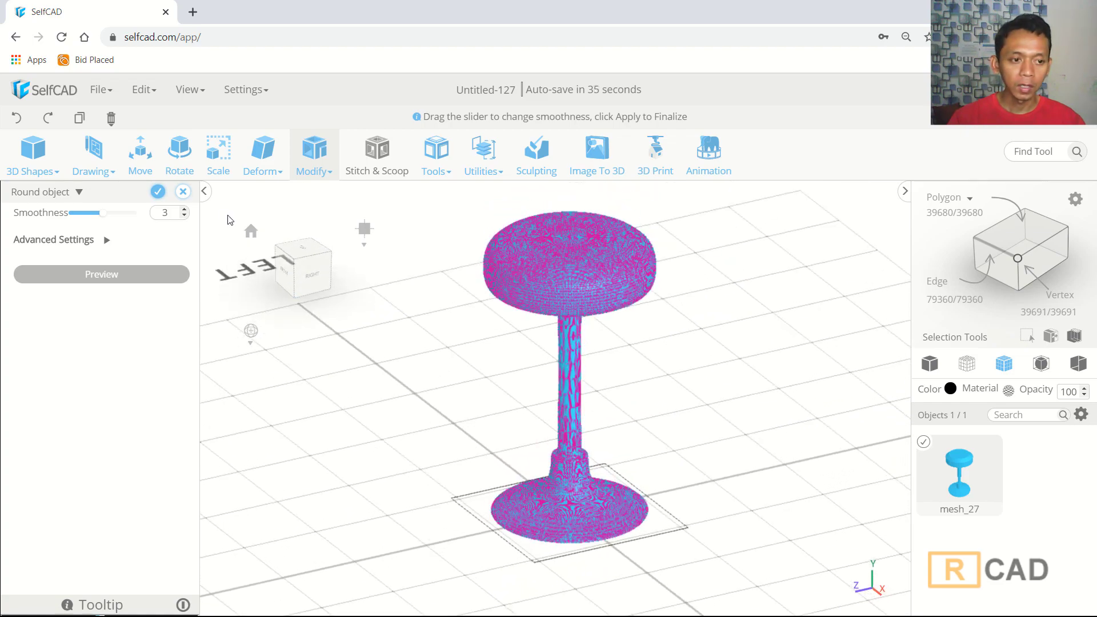
click(157, 191)
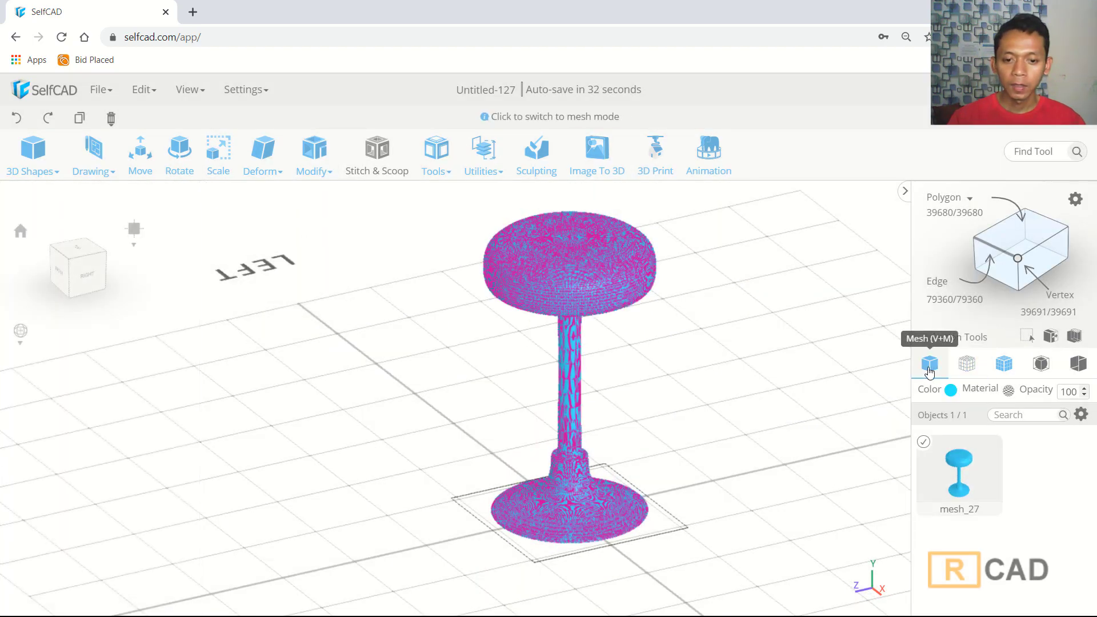
click(929, 365)
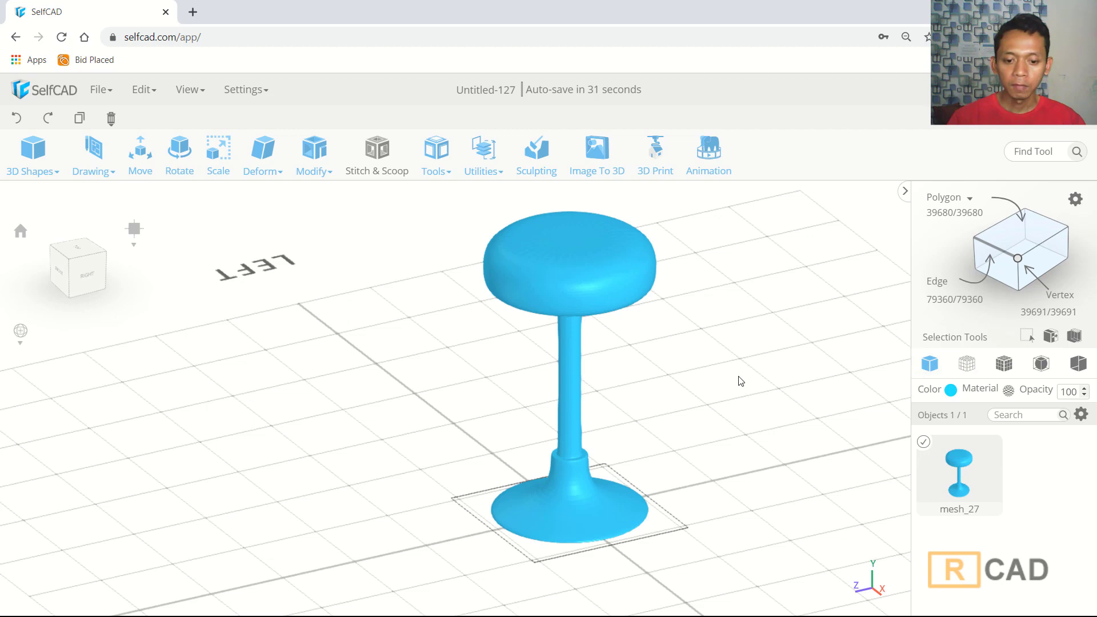
mouse_move(735, 380)
mouse_down()
mouse_move(760, 387)
mouse_move(711, 421)
mouse_move(680, 349)
mouse_move(701, 348)
mouse_move(725, 369)
mouse_move(708, 361)
mouse_move(676, 390)
mouse_move(705, 383)
mouse_move(637, 395)
mouse_up()
scroll(644, 396, up, 2)
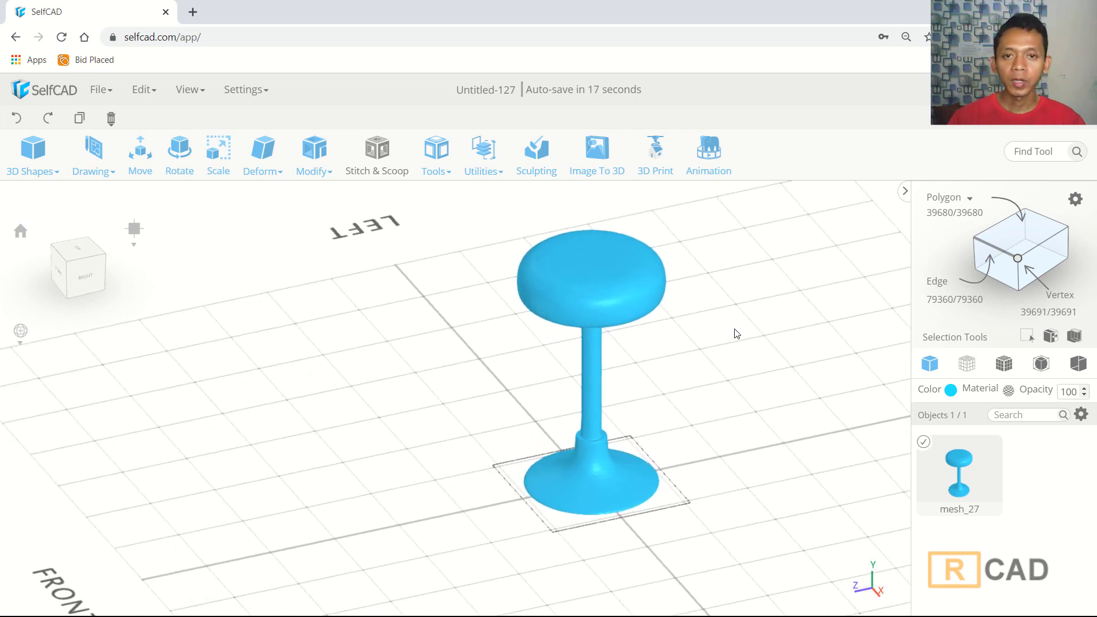